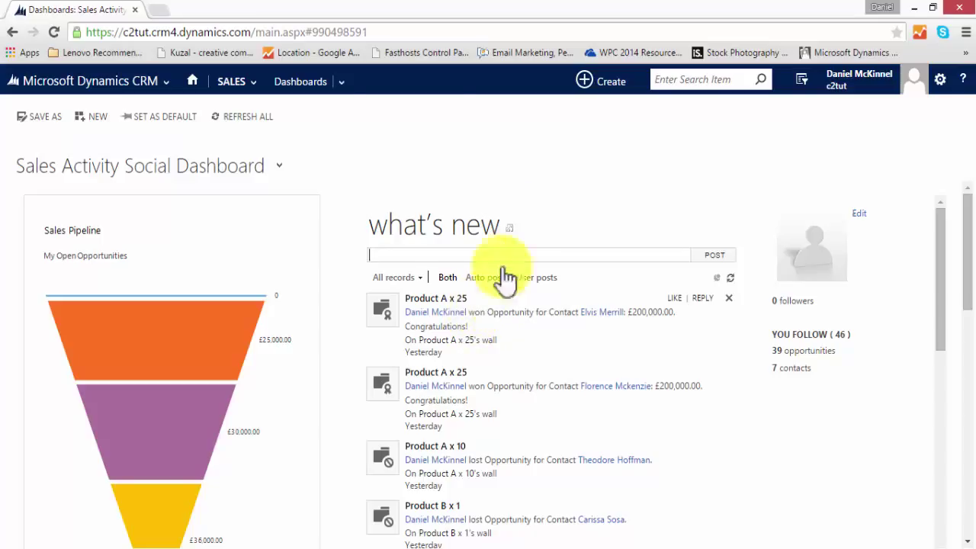
# Step: Look over the Sales area's navigation tiles, open the Service area, and return to the home dashboard
pyautogui.click(227, 82)
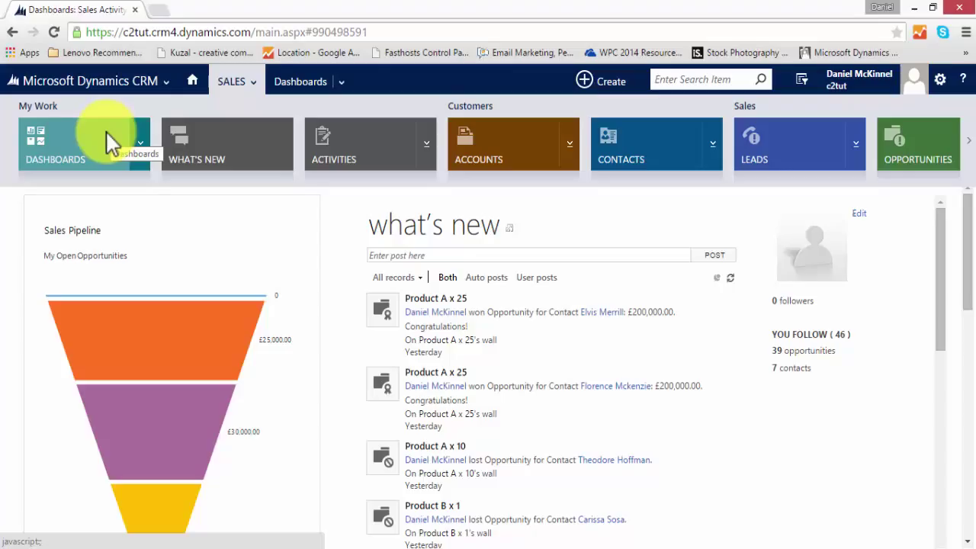
pyautogui.click(135, 79)
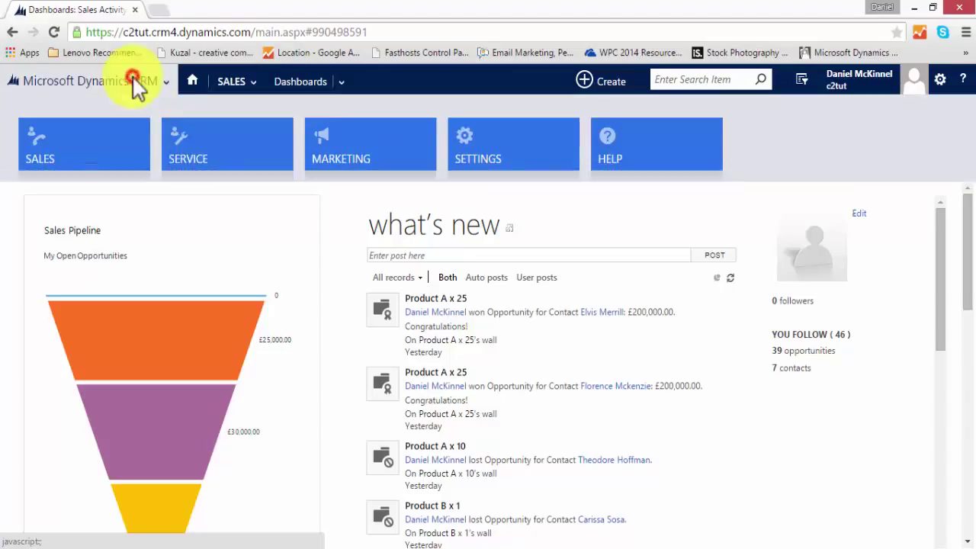
pyautogui.click(226, 157)
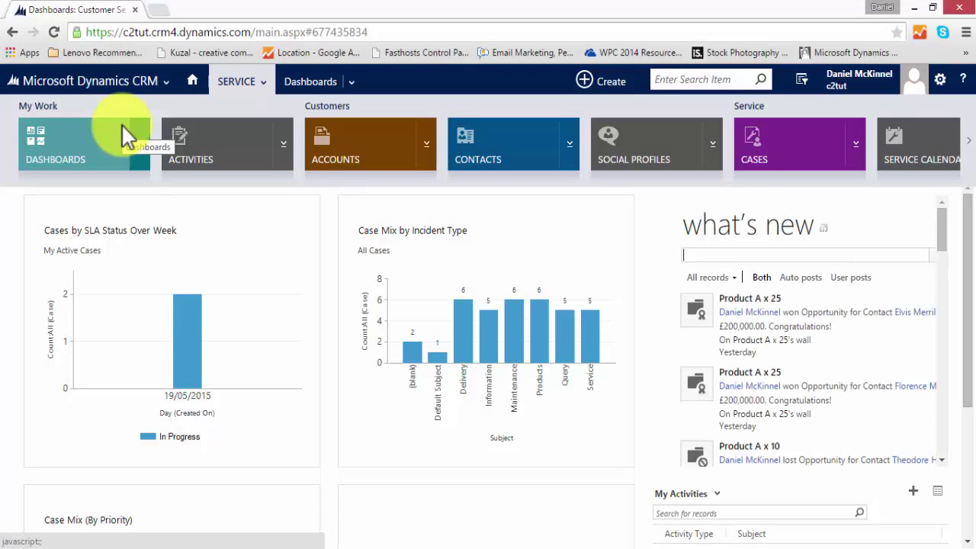
pyautogui.click(192, 80)
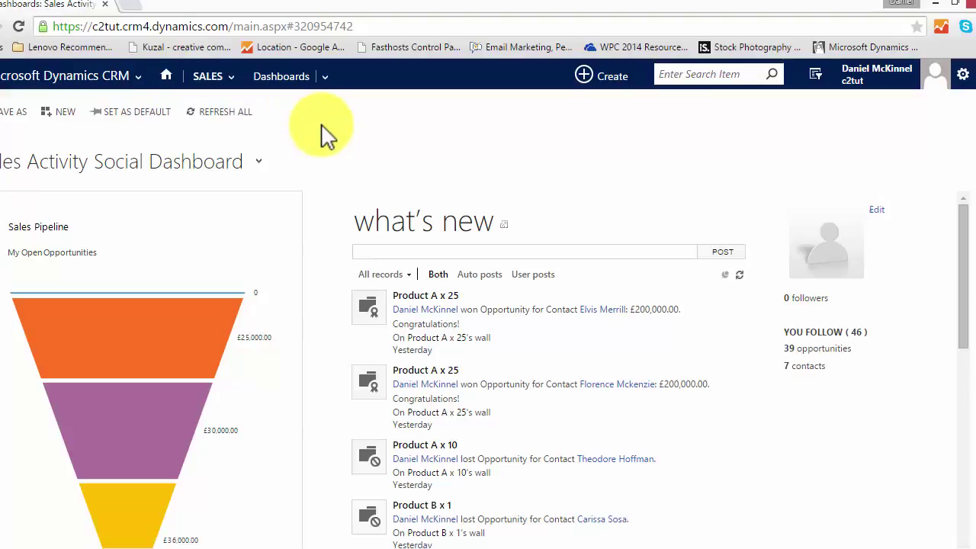
# Step: Examine the estimated revenue of the Qualify, Develop and Propose phases in the Sales Pipeline chart
pyautogui.moveTo(252, 220)
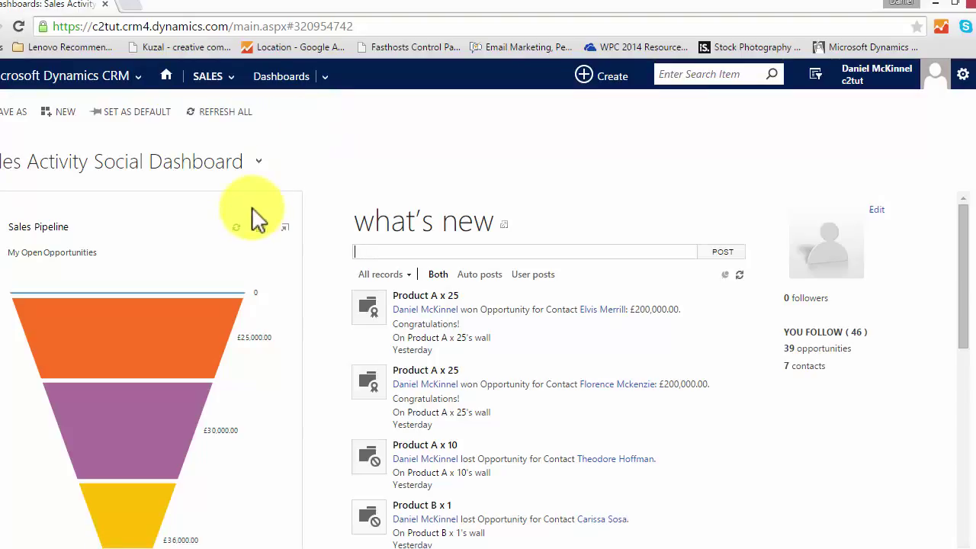
pyautogui.scroll(-1, 254, 207)
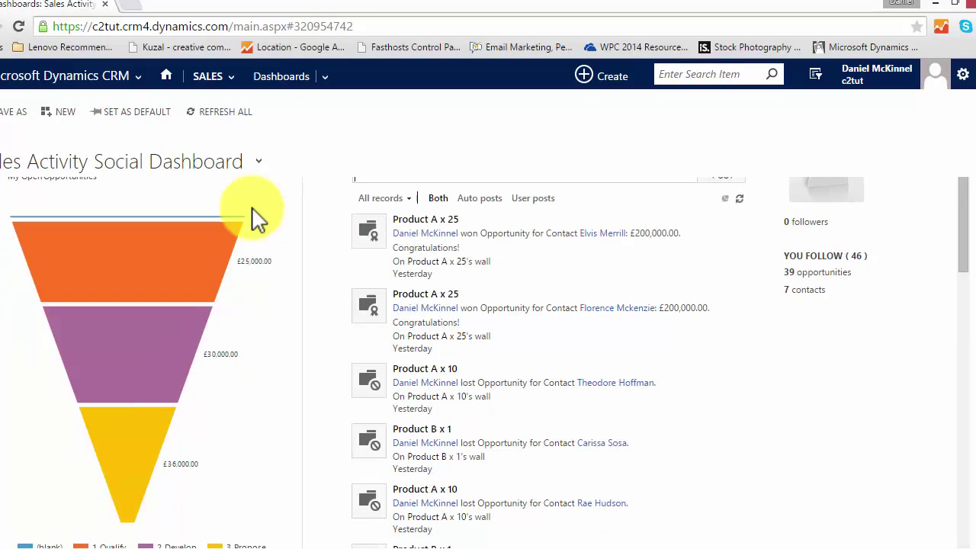
pyautogui.scroll(-1, 252, 207)
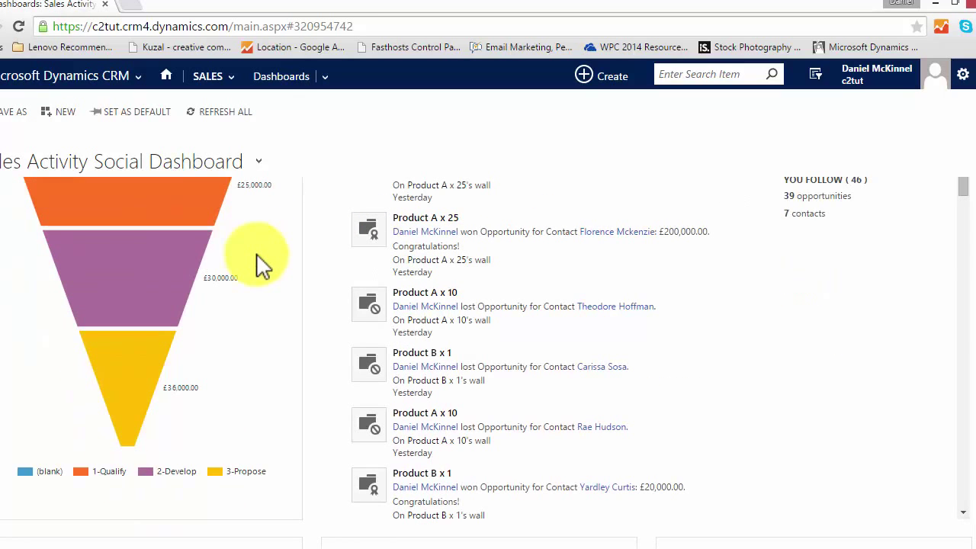
pyautogui.scroll(1, 257, 200)
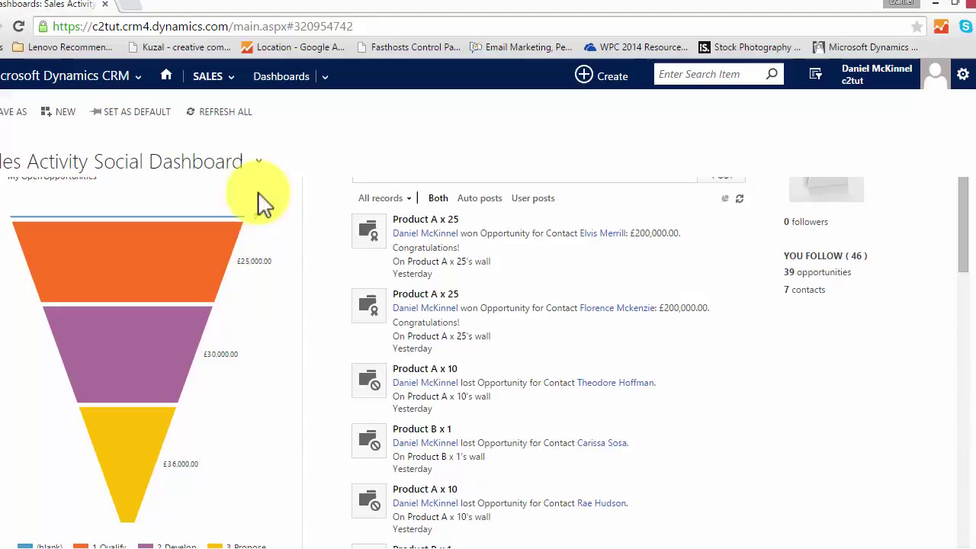
pyautogui.scroll(-1, 263, 279)
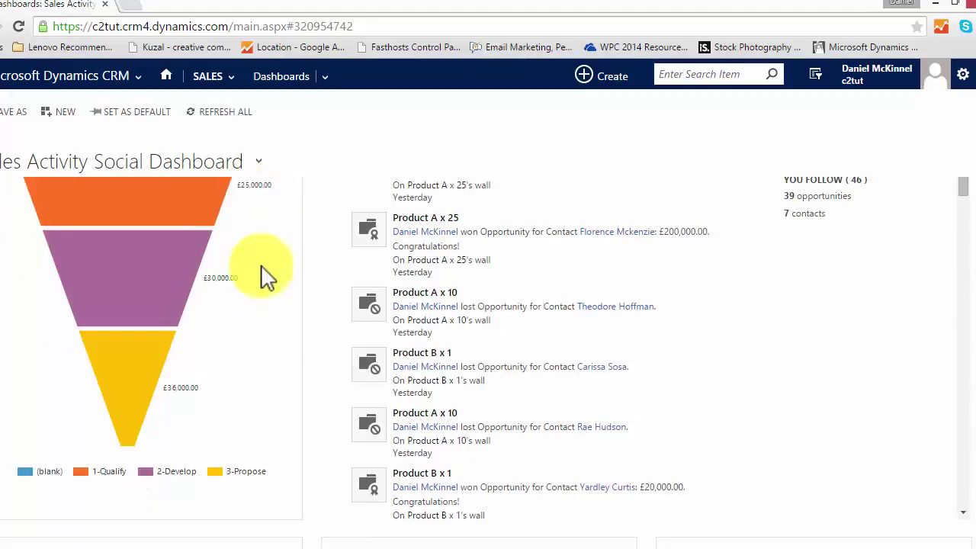
pyautogui.moveTo(216, 204)
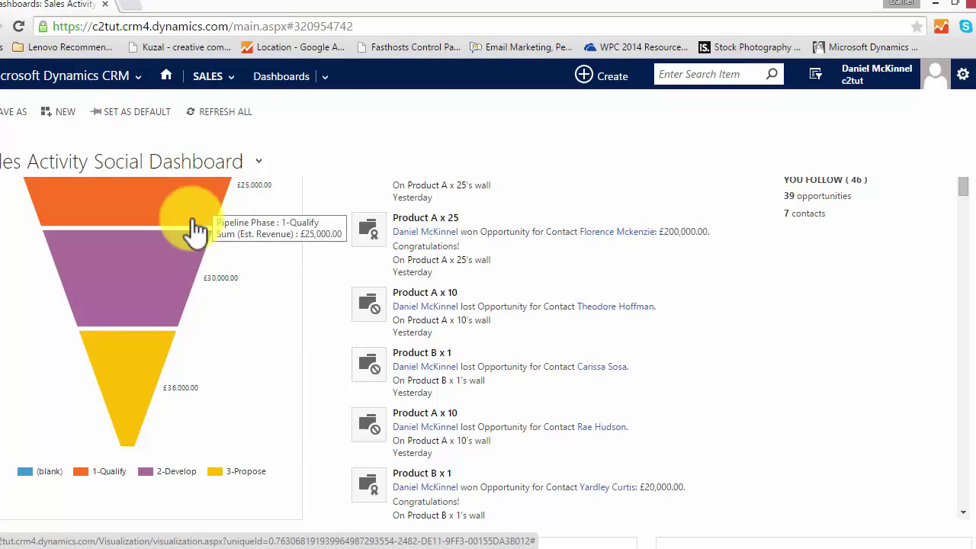
pyautogui.moveTo(174, 278)
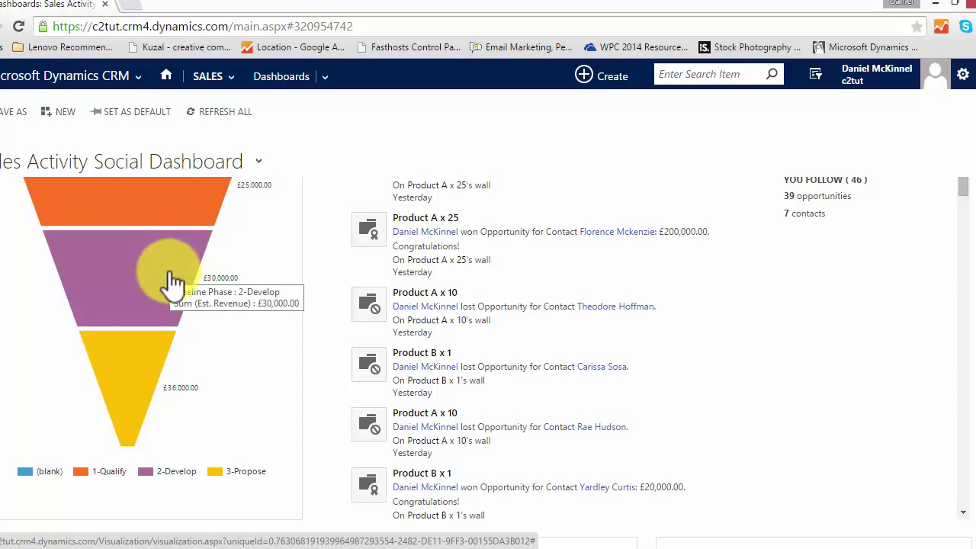
pyautogui.moveTo(144, 383)
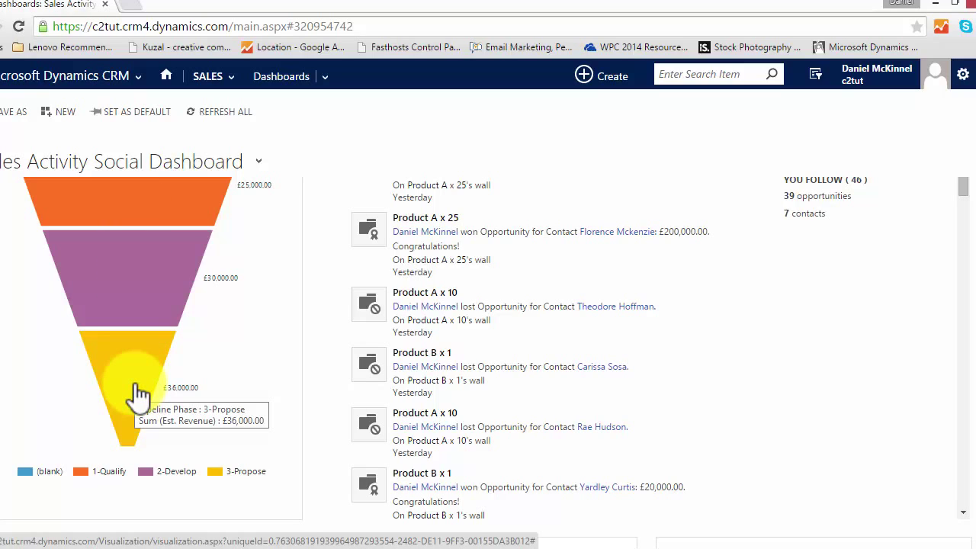
# Step: Open the list of followed opportunities, browse through its records, and minimise its window
pyautogui.scroll(2, 140, 392)
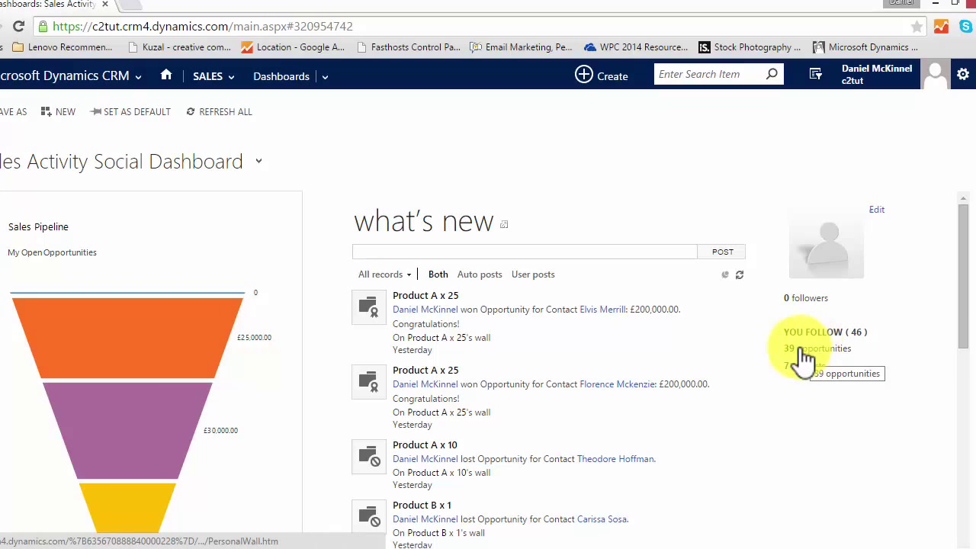
pyautogui.click(839, 348)
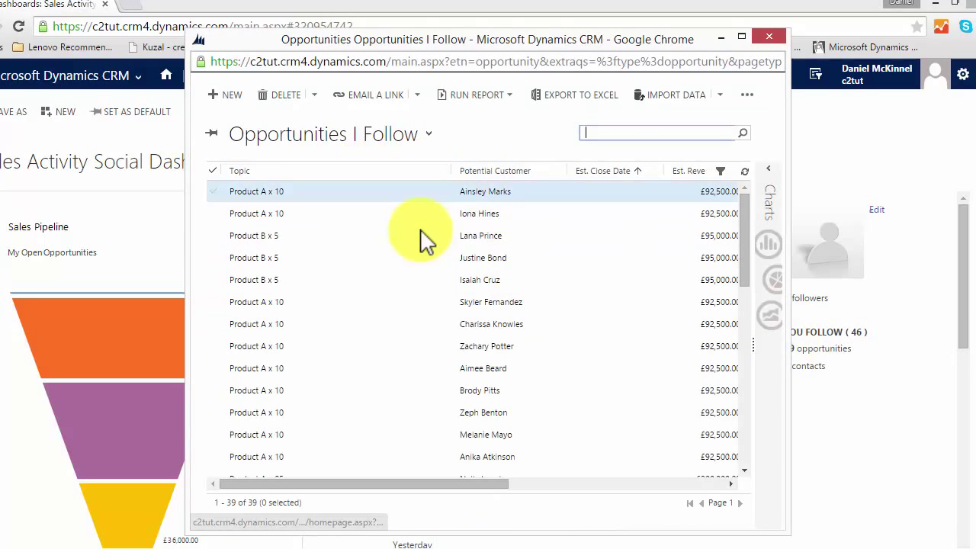
pyautogui.scroll(-5, 420, 236)
pyautogui.scroll(-3, 424, 244)
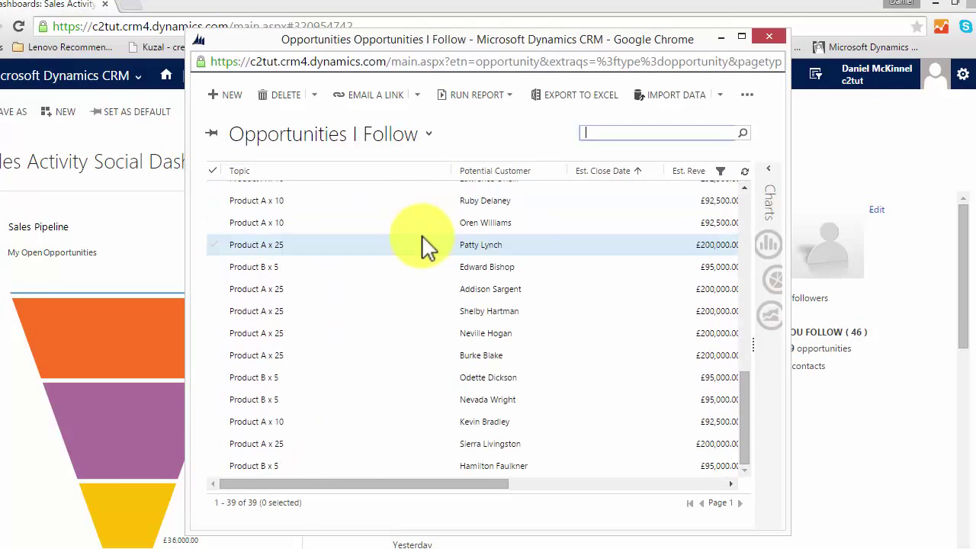
pyautogui.scroll(7, 424, 244)
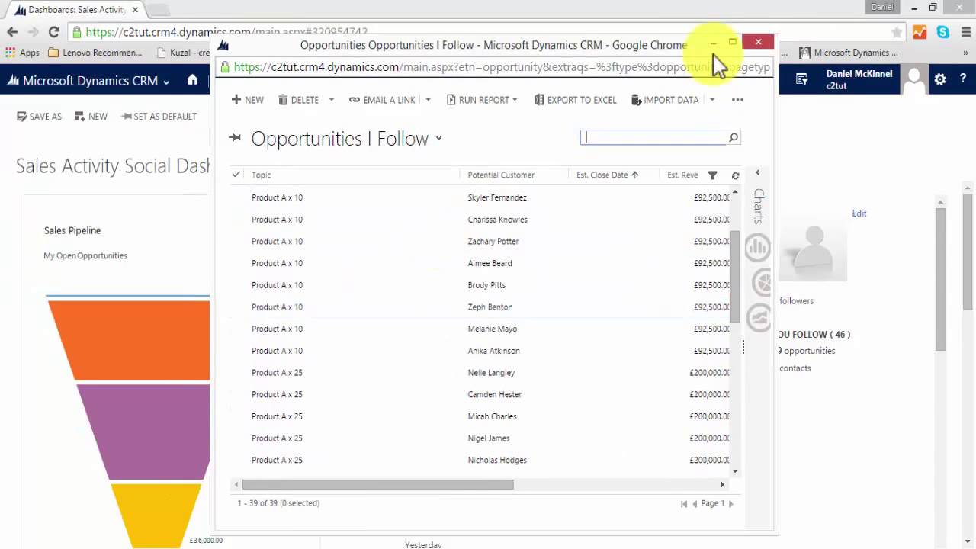
pyautogui.click(713, 43)
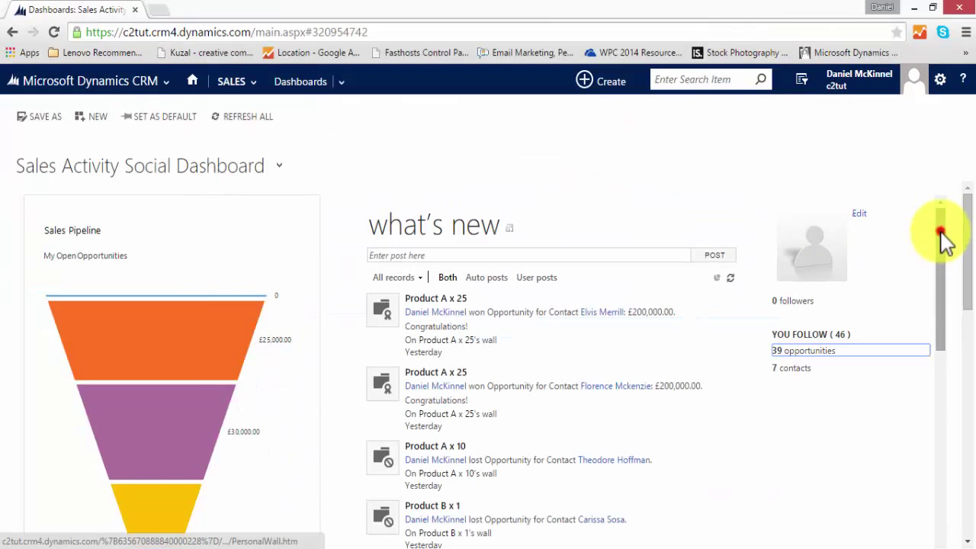
# Step: Switch the dashboard's activity list to the All Activities view, and then to the Closed Activities view
pyautogui.moveTo(941, 228); pyautogui.dragTo(947, 388)
pyautogui.moveTo(967, 290); pyautogui.dragTo(952, 445)
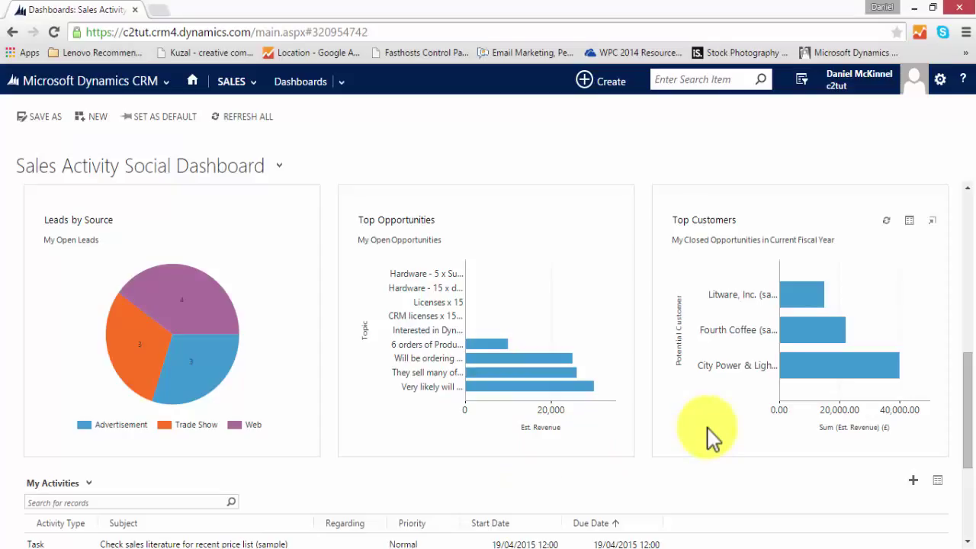
pyautogui.scroll(-2, 708, 438)
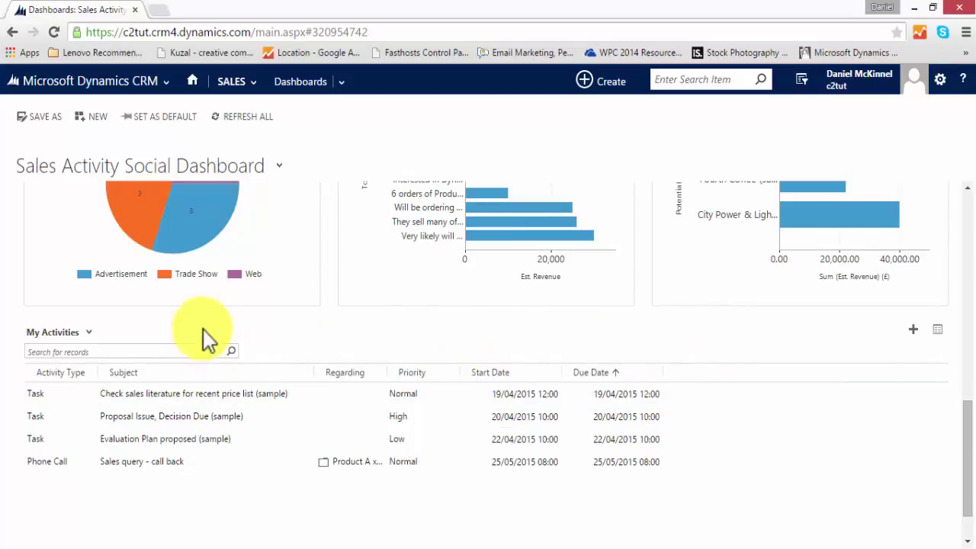
pyautogui.click(89, 335)
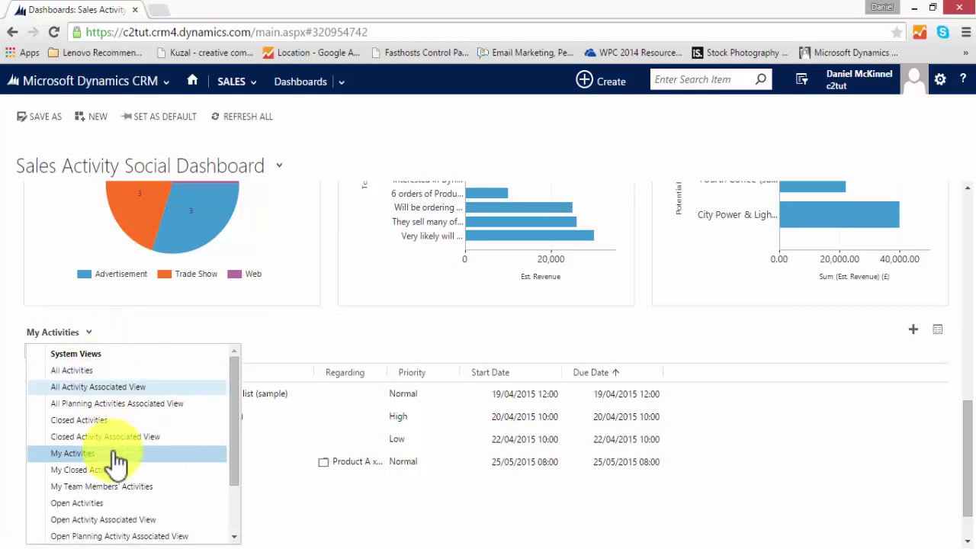
pyautogui.click(104, 371)
pyautogui.click(87, 333)
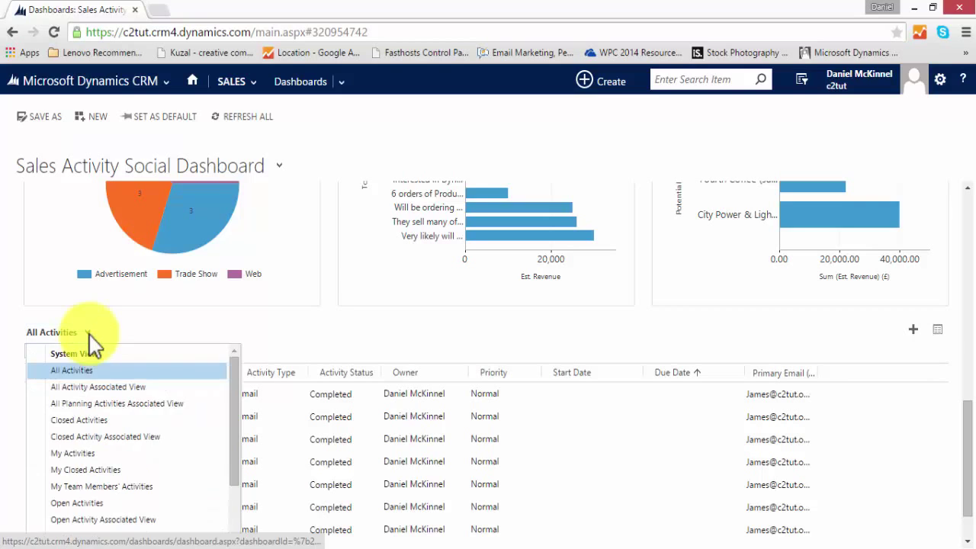
pyautogui.click(89, 421)
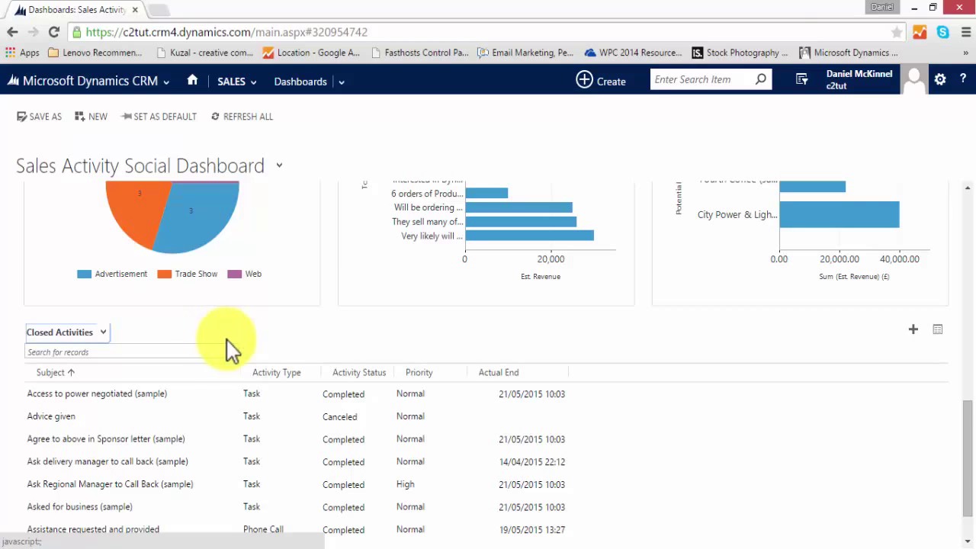
# Step: Switch from the Sales Activity Social Dashboard to the personal Sales Manager Dashboard
pyautogui.click(250, 171)
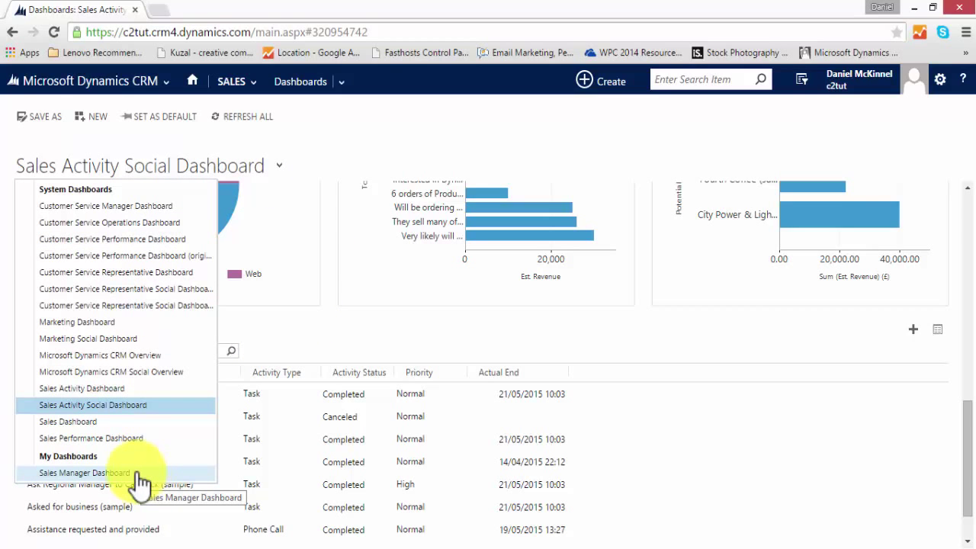
pyautogui.click(77, 474)
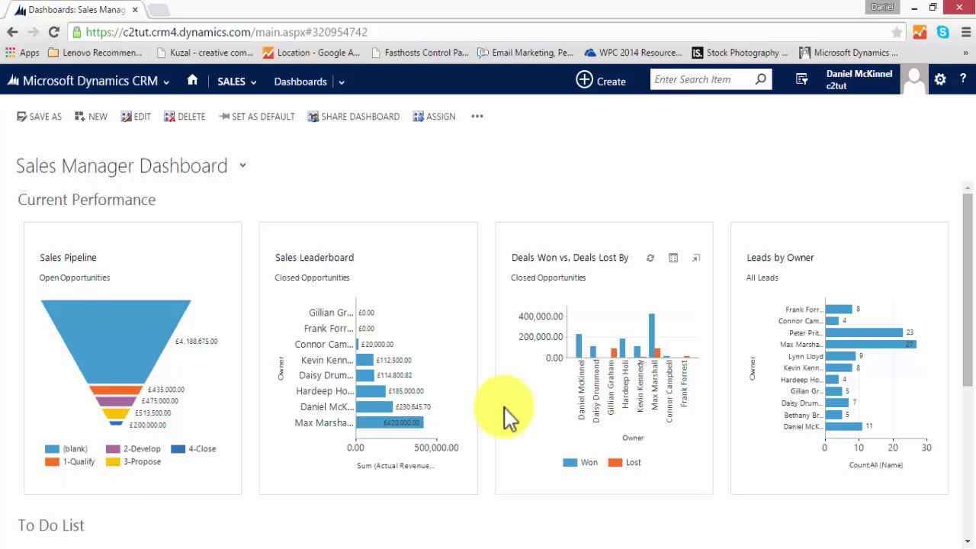
pyautogui.scroll(-4, 504, 411)
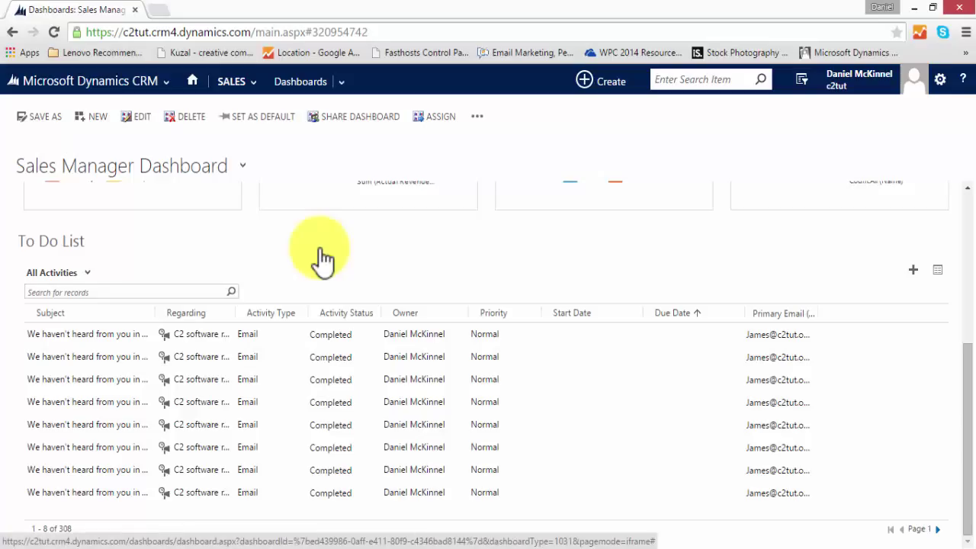
# Step: Show Open Activities in the To Do List, and then switch the list to My Activities
pyautogui.click(86, 273)
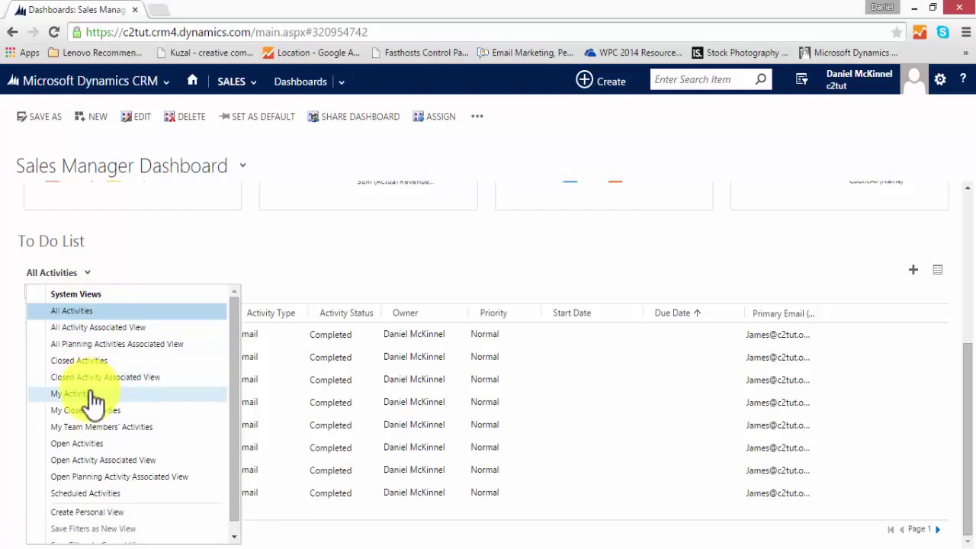
pyautogui.click(91, 444)
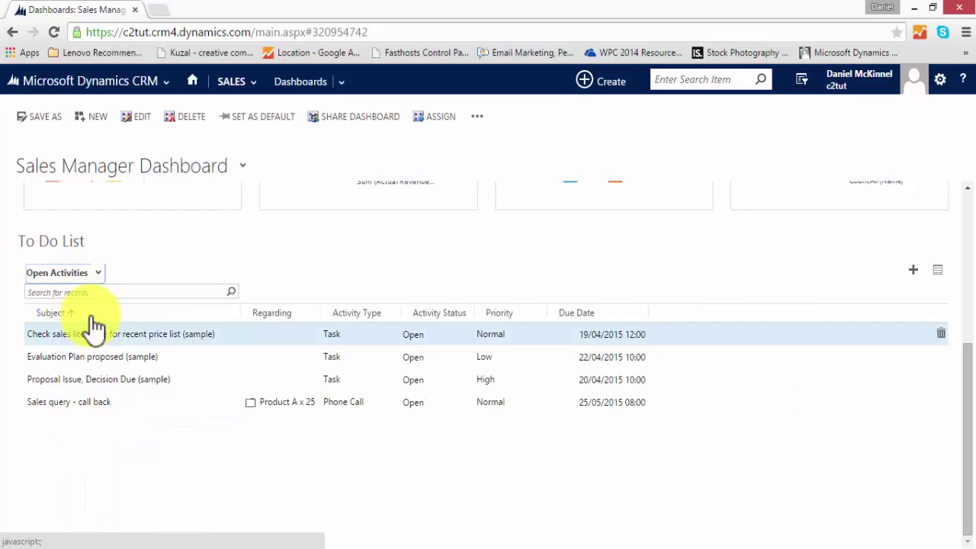
pyautogui.click(87, 276)
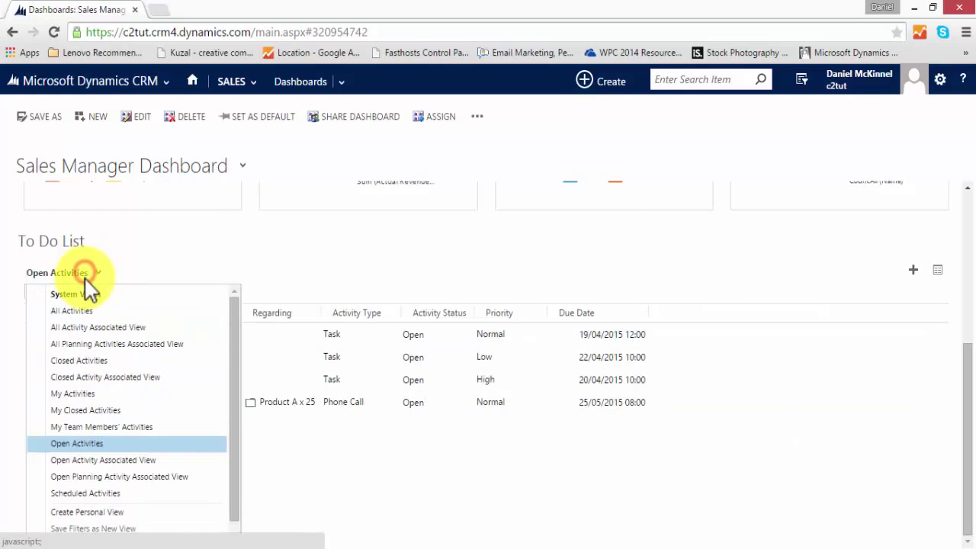
pyautogui.click(87, 396)
pyautogui.scroll(4, 312, 257)
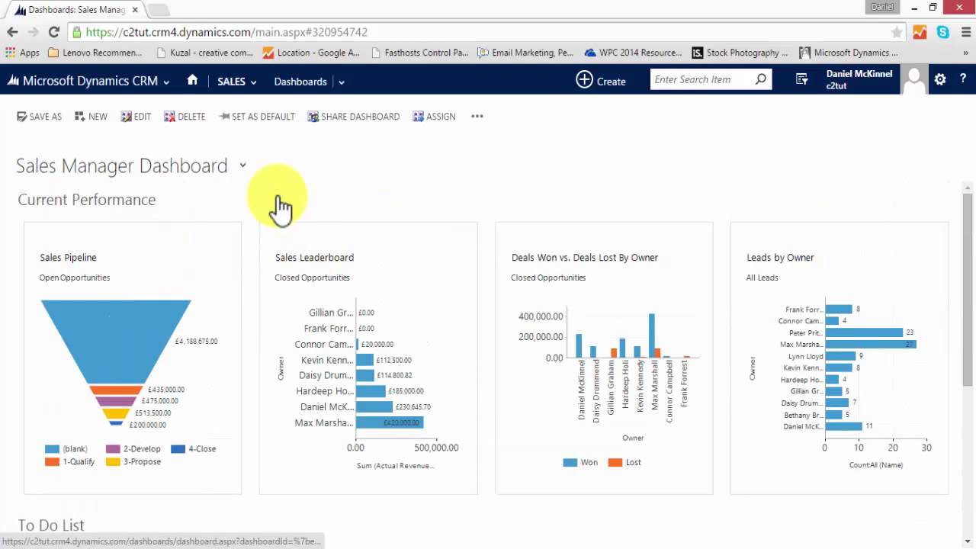
# Step: Open a task from the To Do List and return to the Sales Manager Dashboard
pyautogui.scroll(-4, 280, 205)
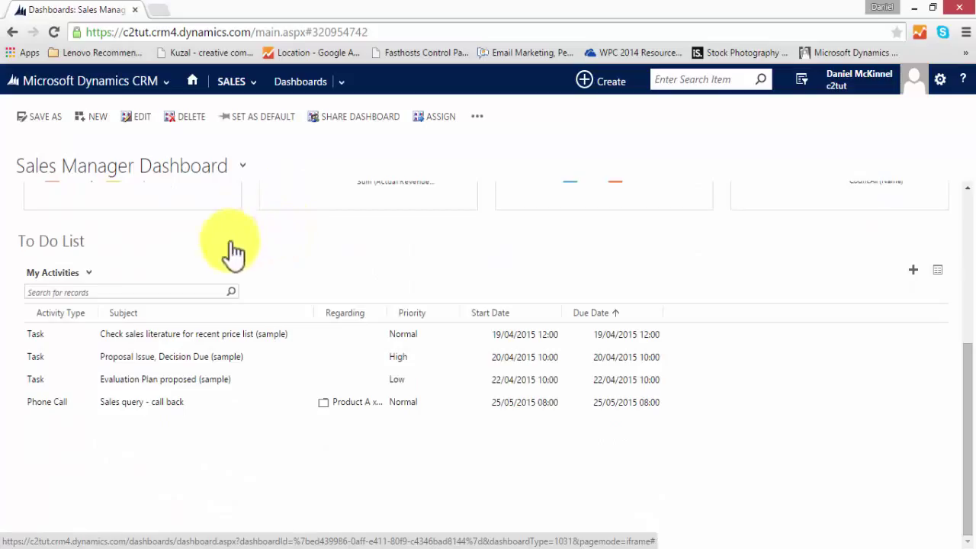
pyautogui.click(143, 347)
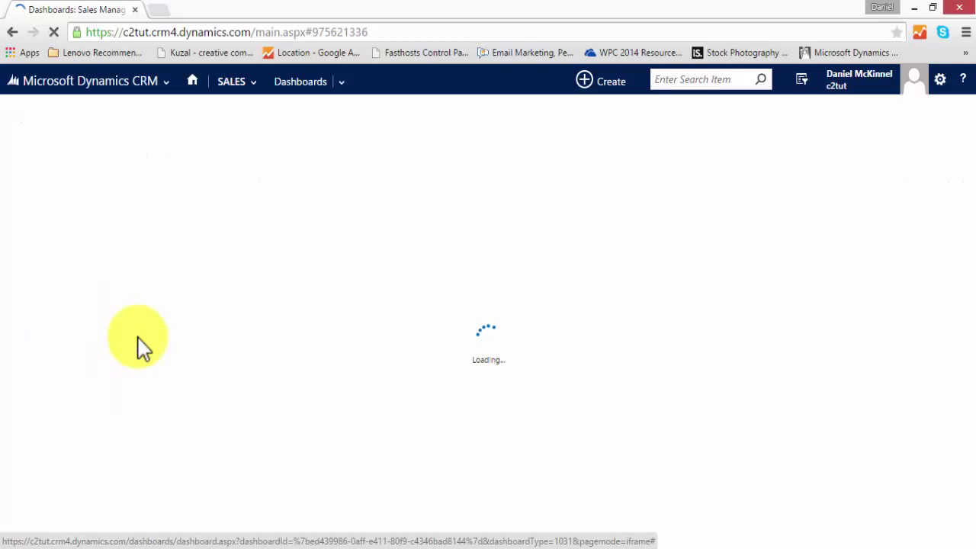
pyautogui.click(13, 32)
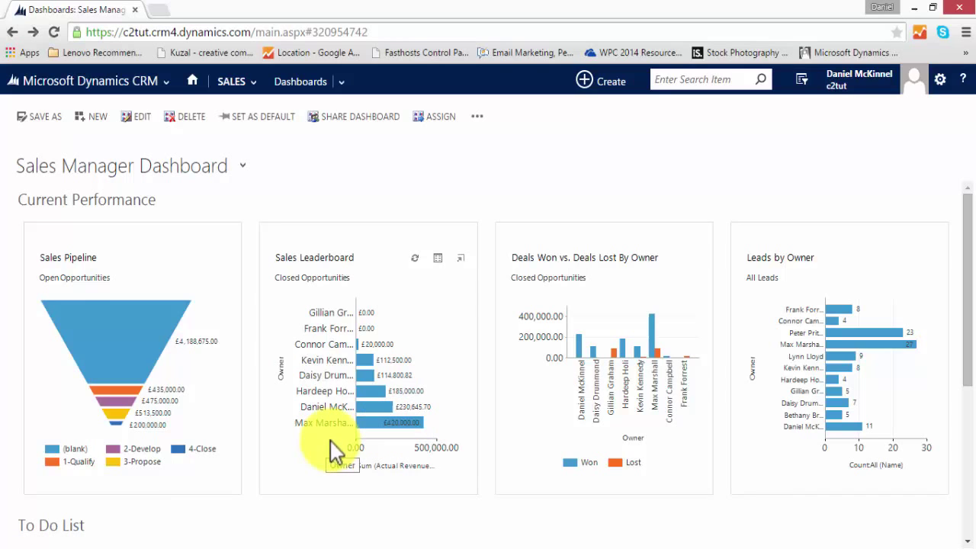
# Step: Drill down into the £420,000 owner's bar in the Sales Leaderboard by Contact as a column chart and inspect the contacts' revenue
pyautogui.moveTo(372, 436)
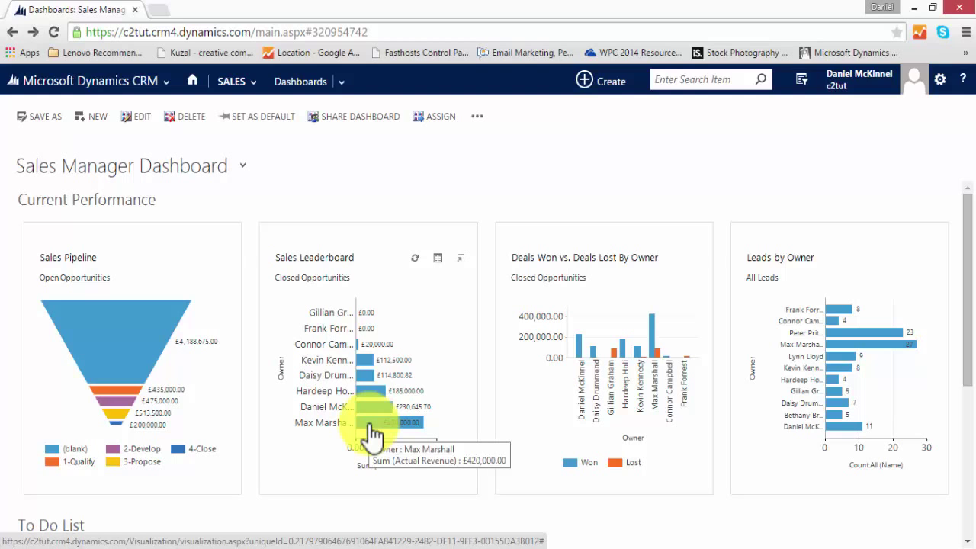
pyautogui.click(372, 427)
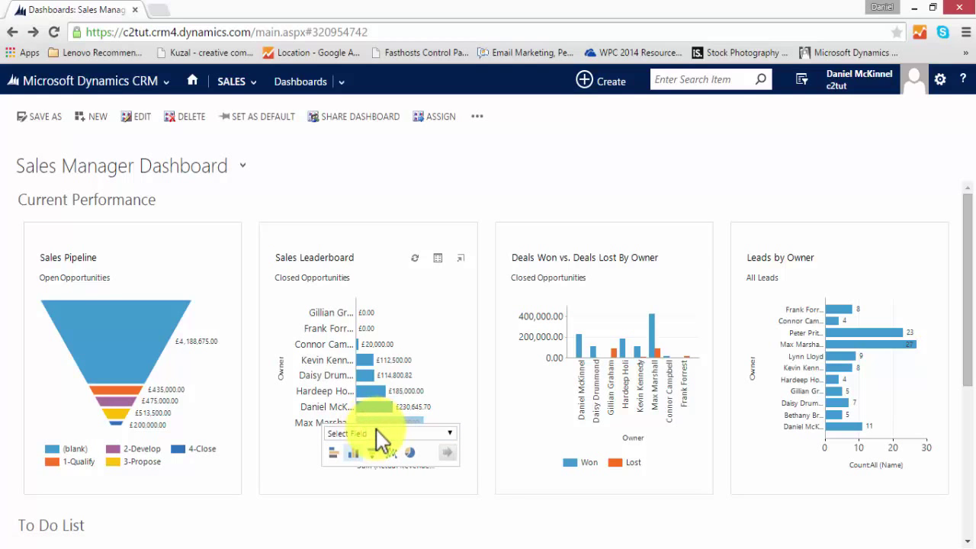
pyautogui.click(377, 432)
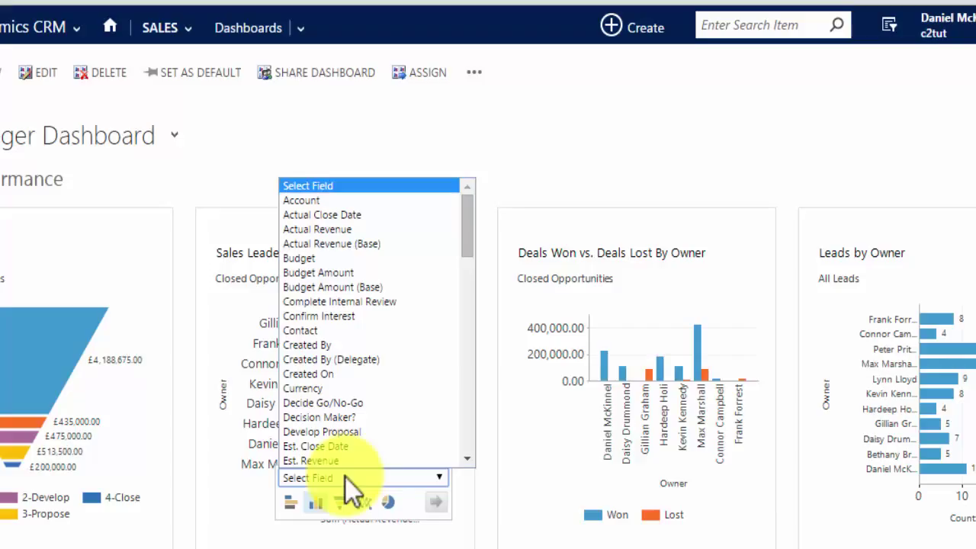
pyautogui.click(333, 330)
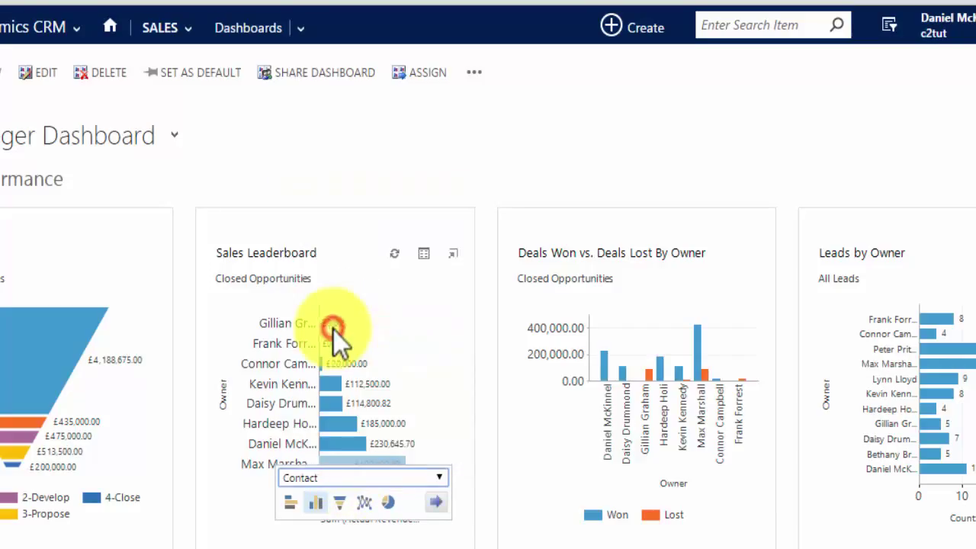
pyautogui.click(439, 497)
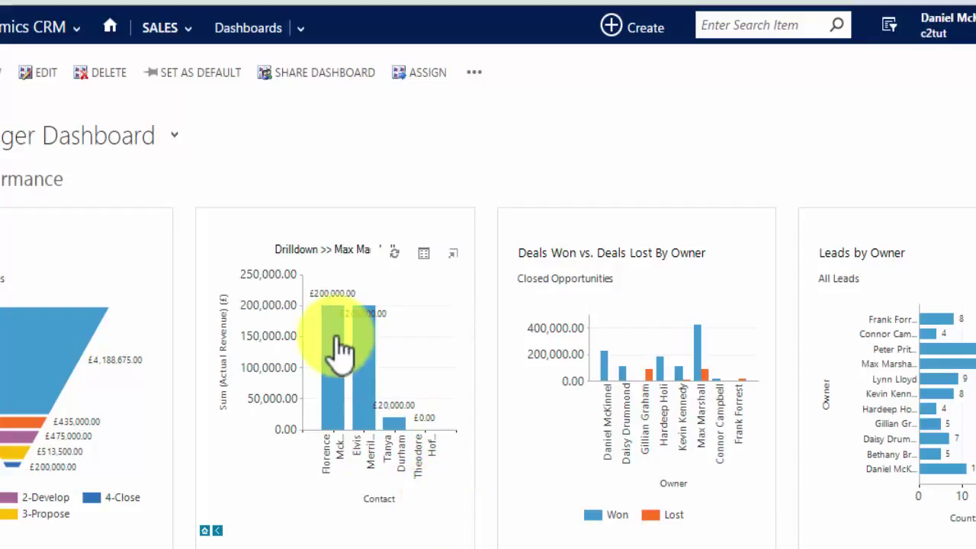
pyautogui.moveTo(341, 349)
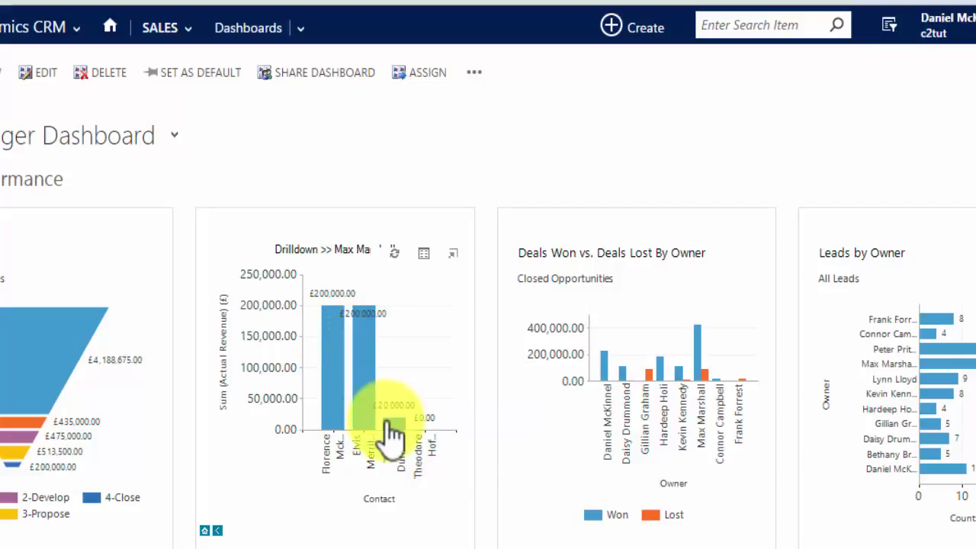
pyautogui.moveTo(395, 435)
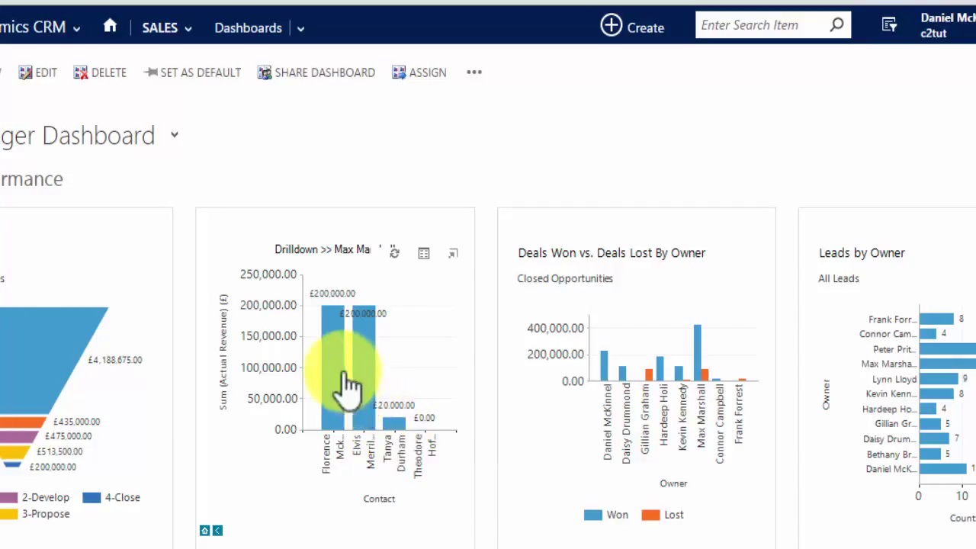
pyautogui.moveTo(343, 381)
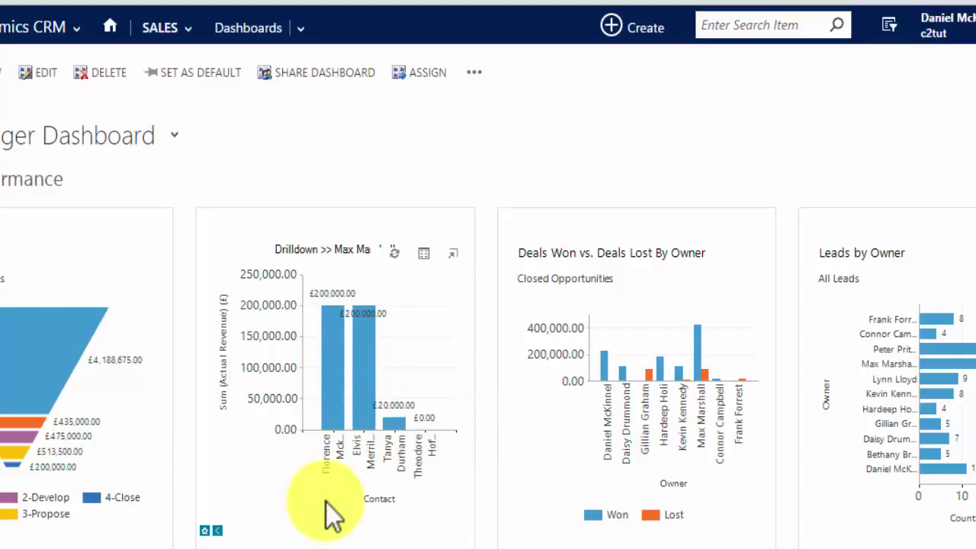
# Step: Return to the full Sales Leaderboard and drill down into the £185,000 owner's bar by Contact as a column chart
pyautogui.click(216, 532)
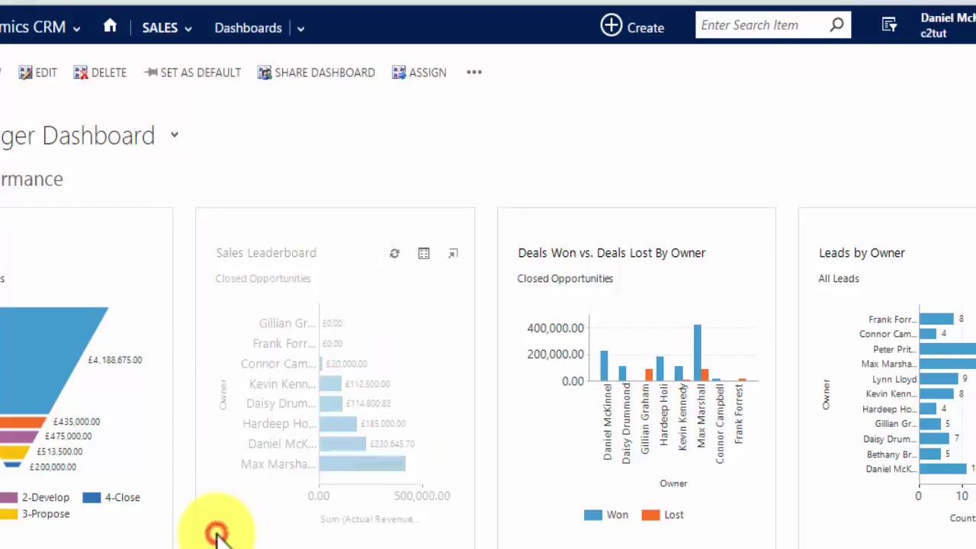
pyautogui.click(343, 424)
pyautogui.click(350, 432)
pyautogui.click(335, 286)
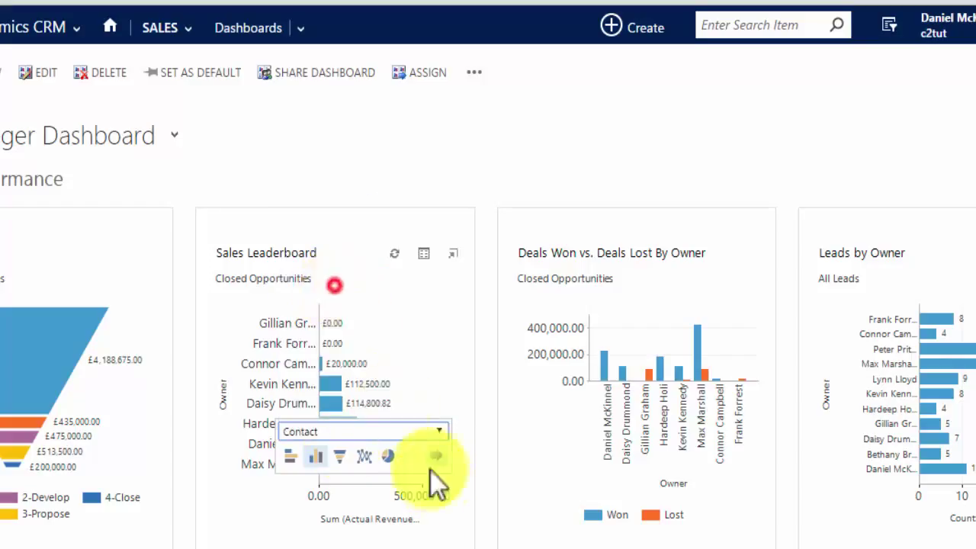
pyautogui.click(433, 461)
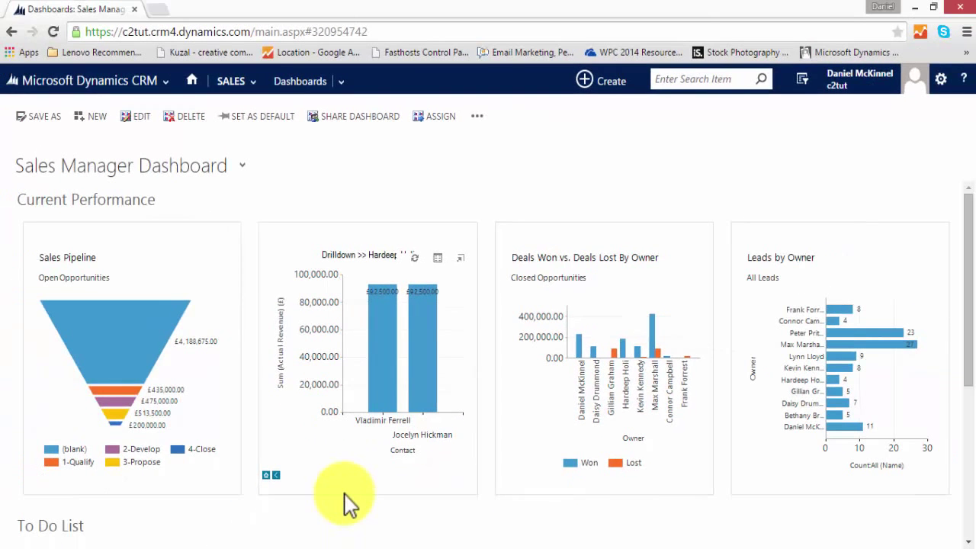
# Step: View the drill-down chart enlarged, and then view its underlying closed opportunity records, closing each view to return to the dashboard
pyautogui.click(460, 258)
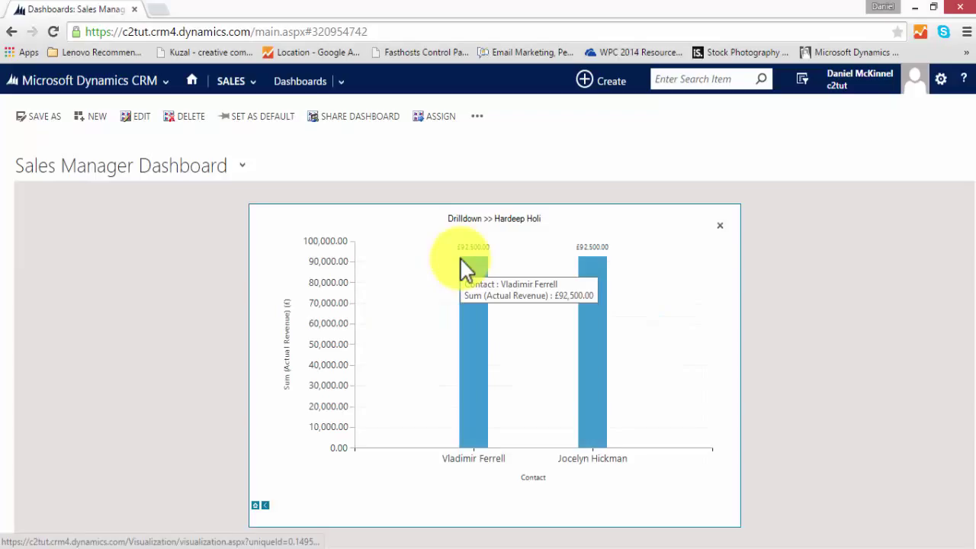
pyautogui.click(718, 225)
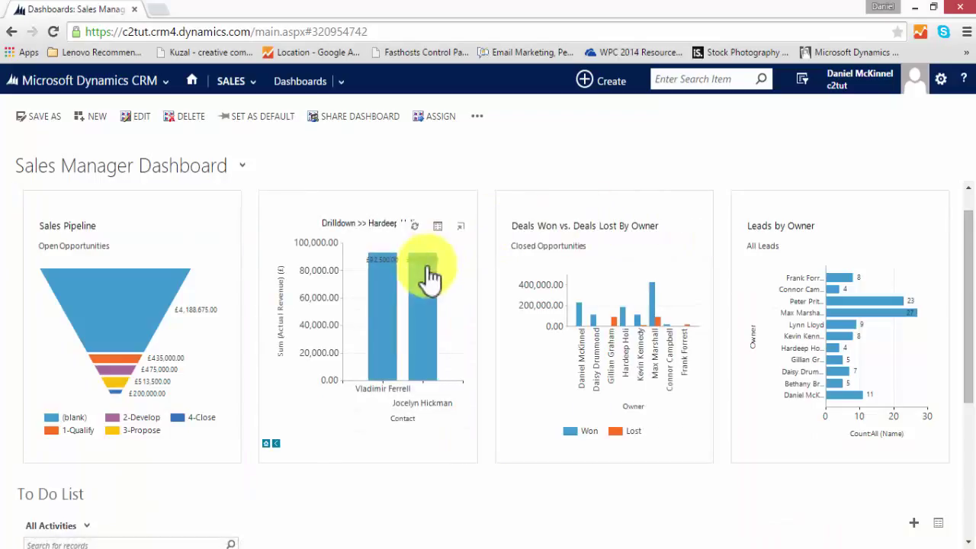
pyautogui.click(439, 228)
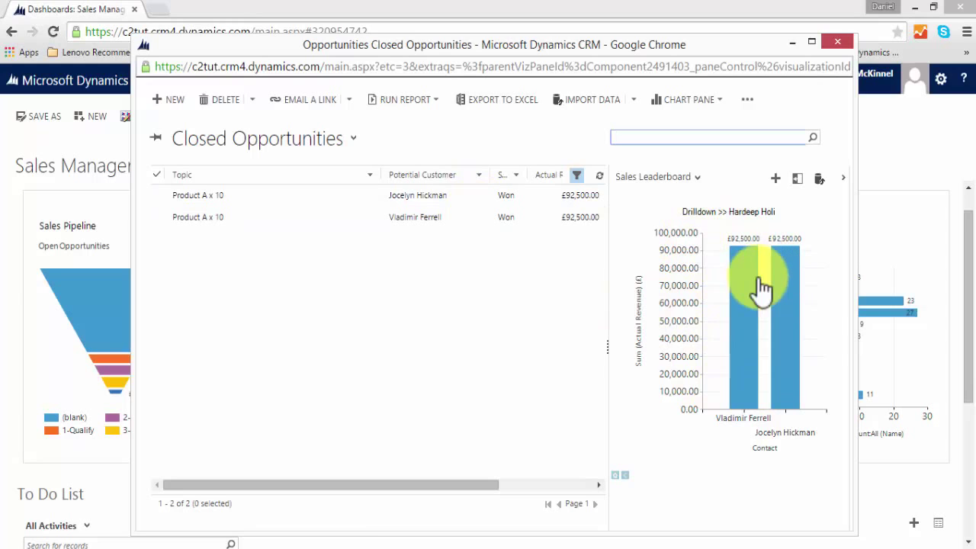
pyautogui.click(837, 41)
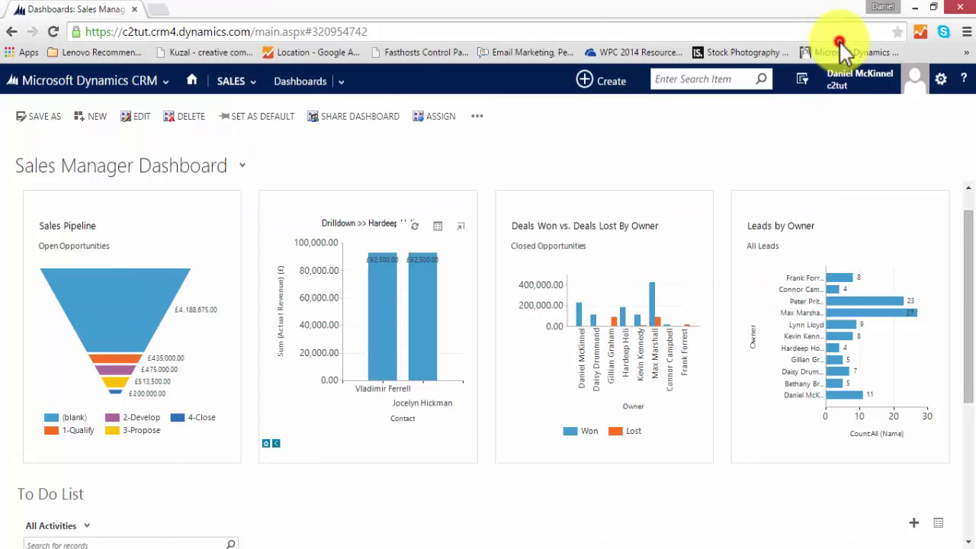
# Step: Go back to the full Sales Leaderboard and drill down into the £420,000 owner's bar by Contact as a column chart
pyautogui.click(276, 442)
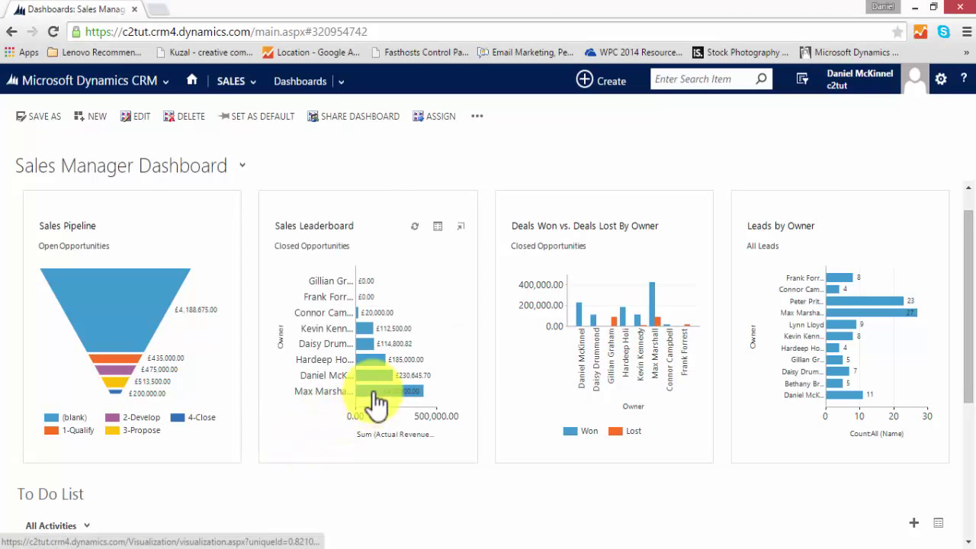
pyautogui.click(376, 396)
pyautogui.click(384, 402)
pyautogui.click(364, 298)
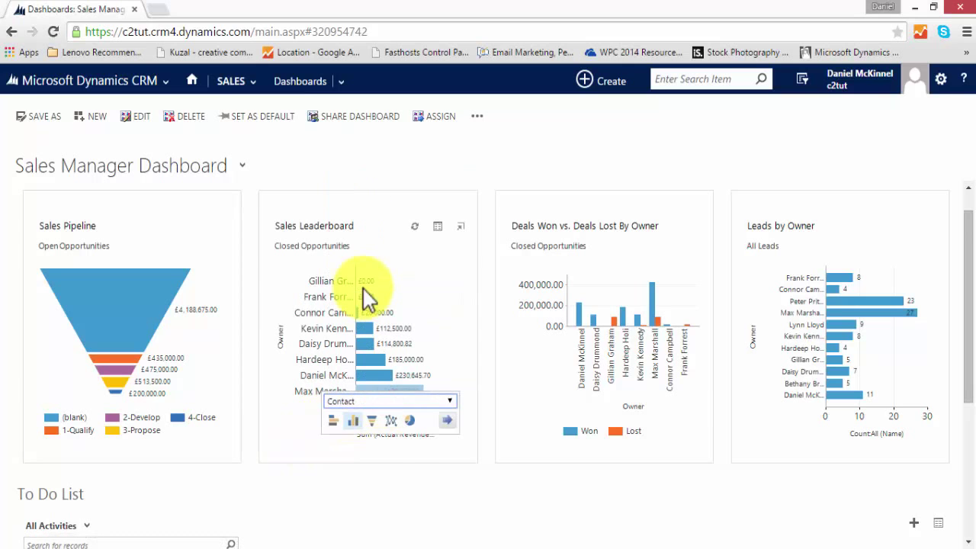
pyautogui.click(447, 420)
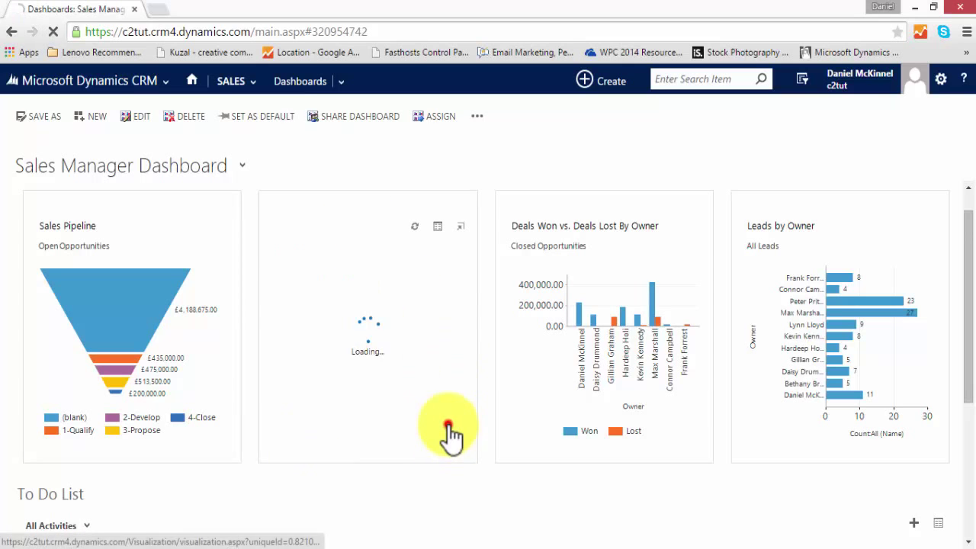
# Step: Export the records behind the drill-down to Excel as a static worksheet and open the exported Closed Opportunities file
pyautogui.click(438, 229)
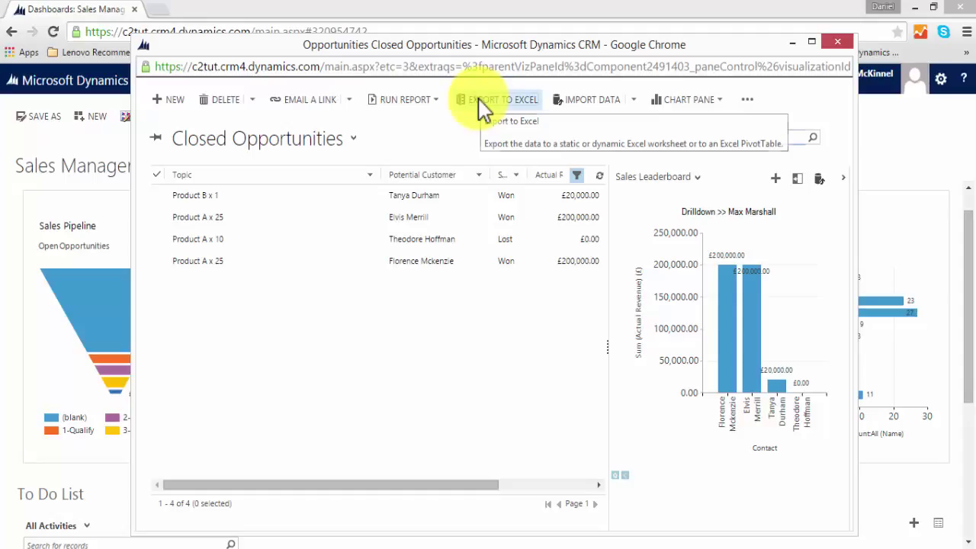
pyautogui.click(479, 105)
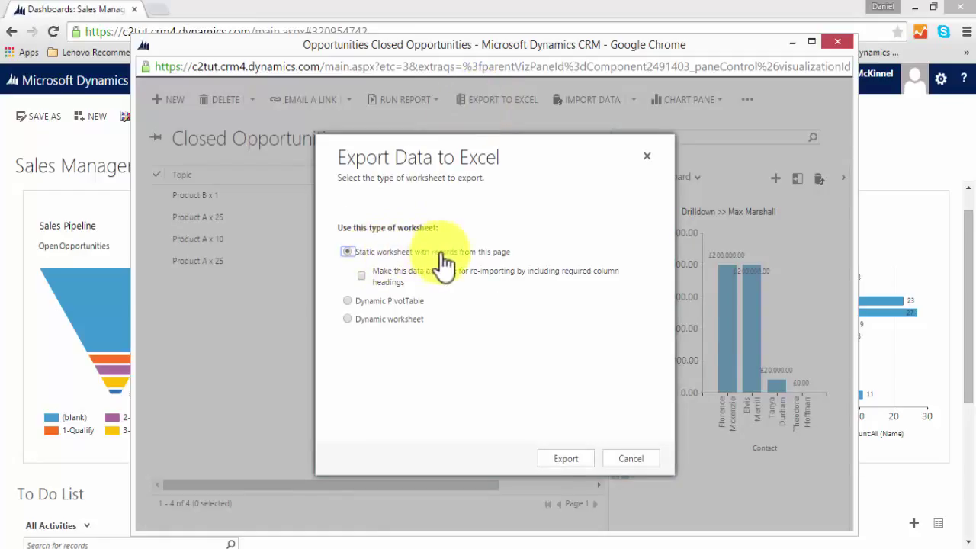
pyautogui.click(564, 459)
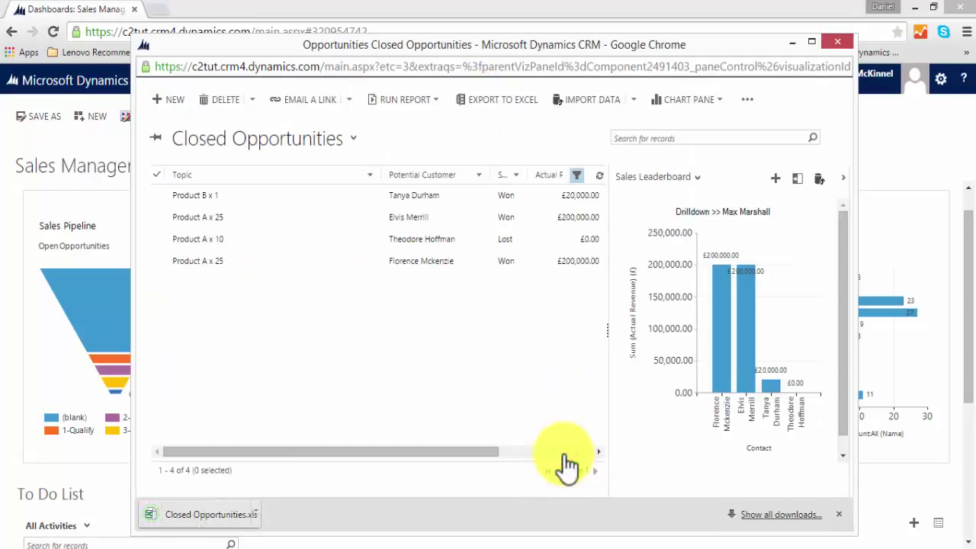
pyautogui.click(280, 513)
pyautogui.click(312, 420)
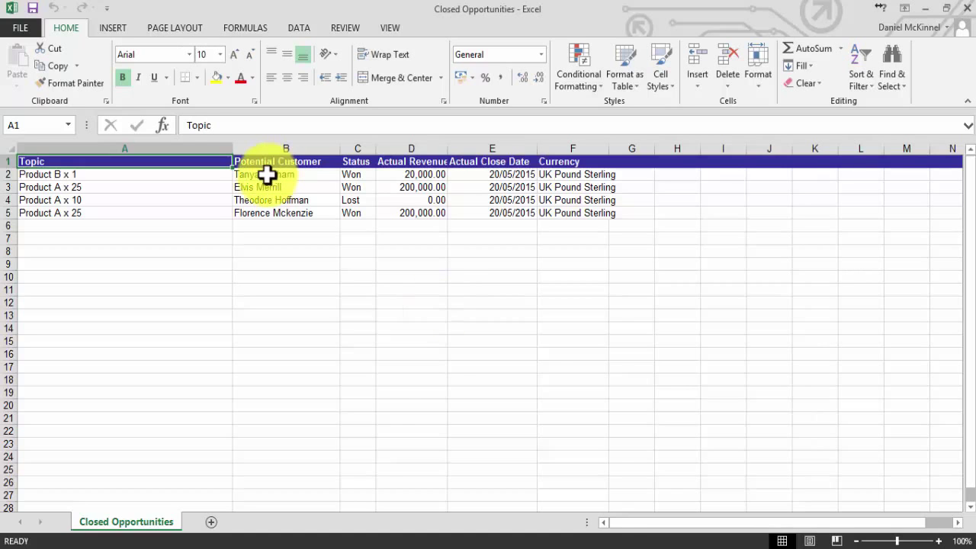
# Step: Insert a recommended pie chart based on the customer, status and actual revenue data in B2:D5
pyautogui.moveTo(266, 175); pyautogui.dragTo(427, 211)
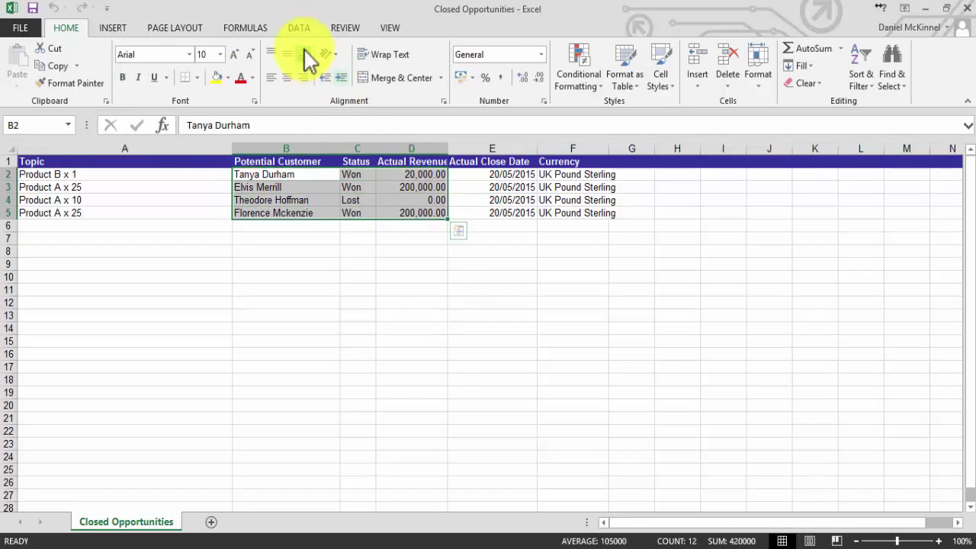
pyautogui.click(115, 29)
pyautogui.click(359, 61)
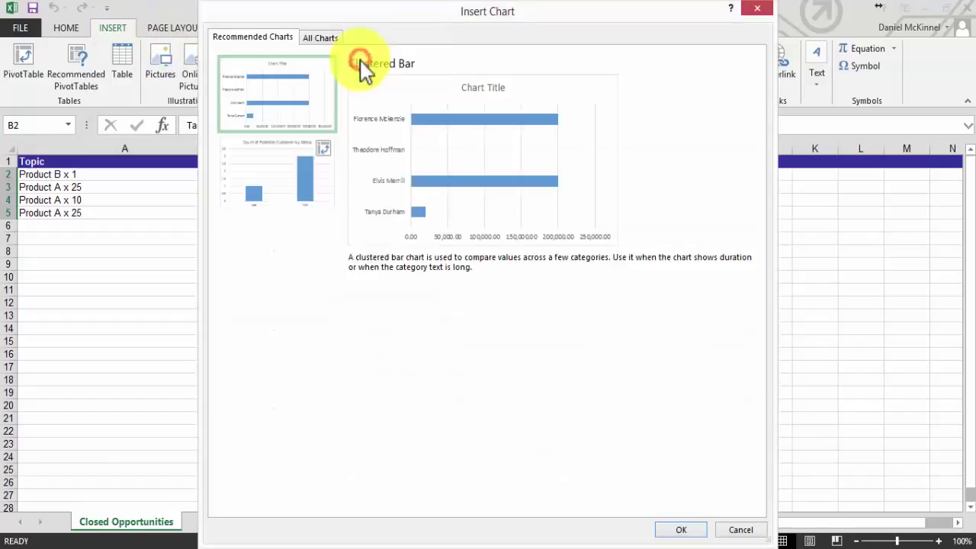
pyautogui.click(302, 334)
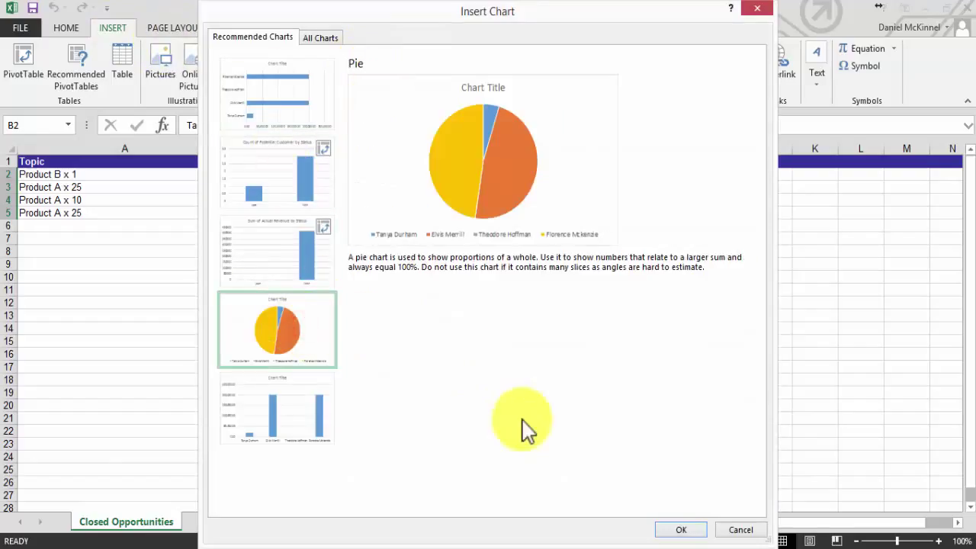
pyautogui.click(678, 529)
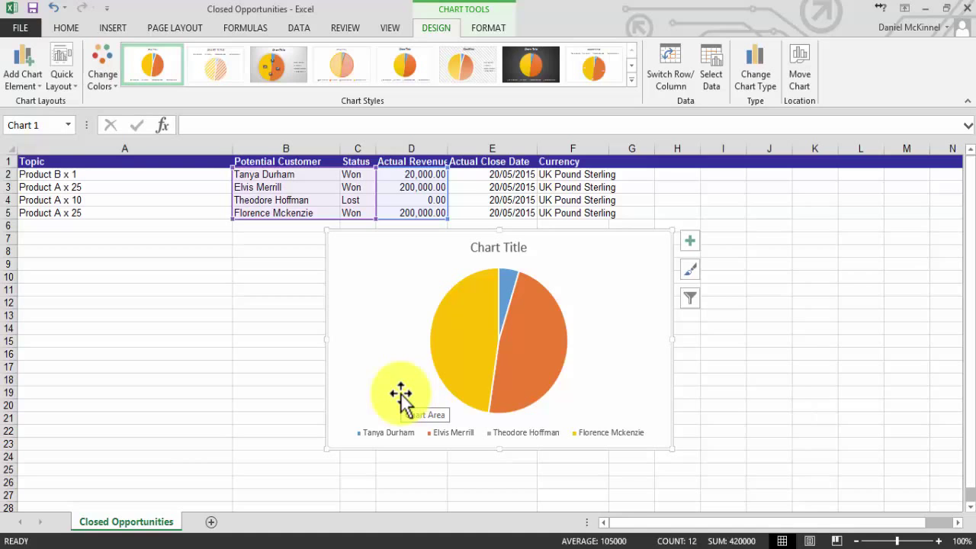
# Step: Delete the pie chart and insert the recommended PivotChart showing Count of Potential Customer by Status from the same data
pyautogui.press('Delete')
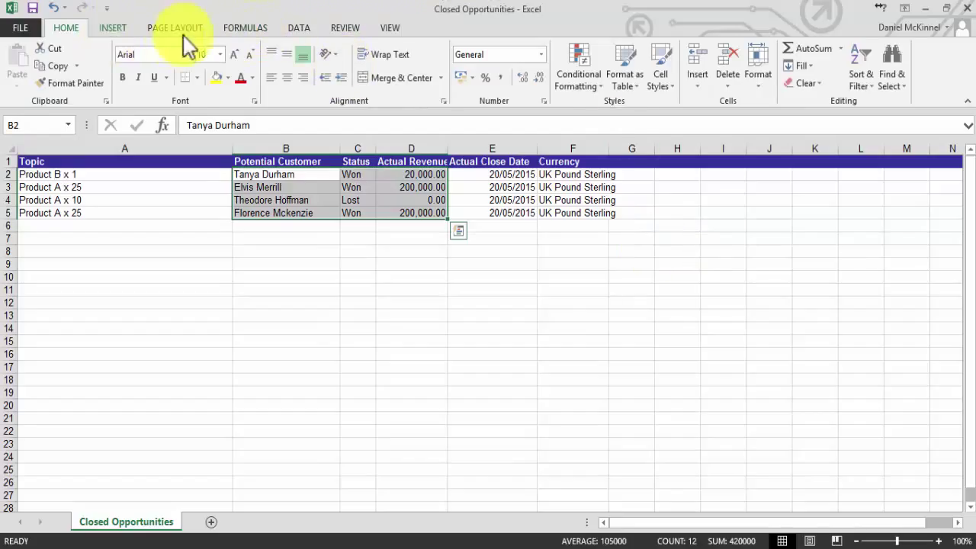
pyautogui.click(113, 27)
pyautogui.click(349, 45)
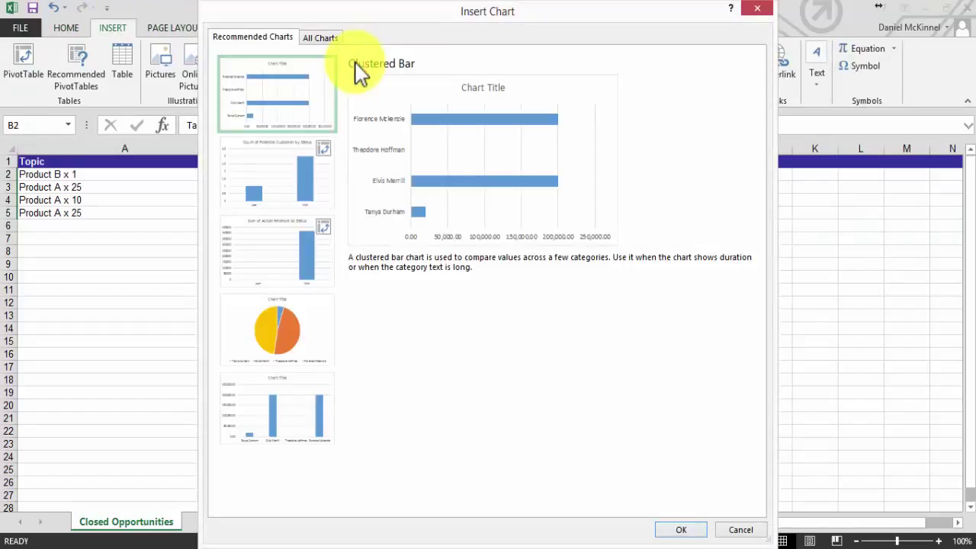
pyautogui.click(301, 168)
pyautogui.click(681, 529)
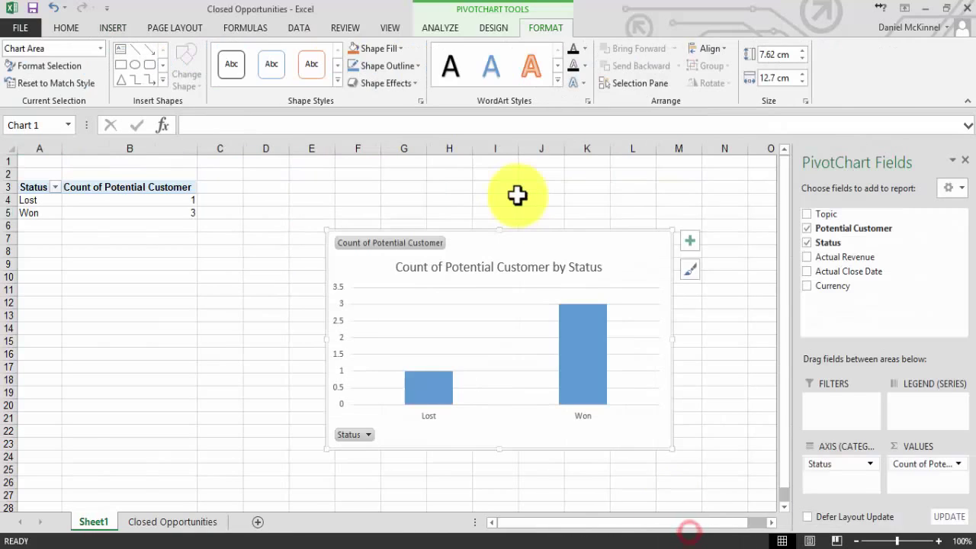
pyautogui.moveTo(579, 324)
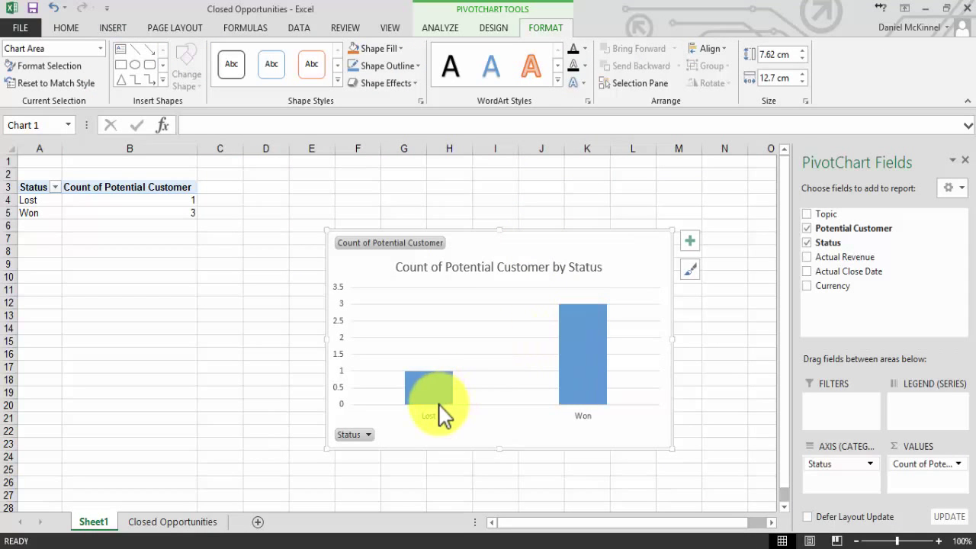
pyautogui.moveTo(436, 396)
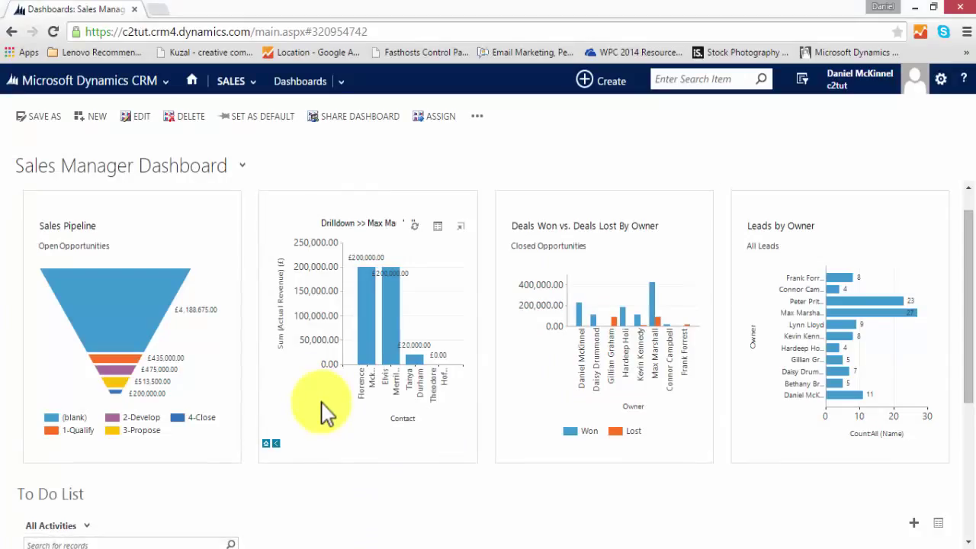
# Step: Open the sharing settings of the Sales Manager Dashboard and add two users from the User Lookup View
pyautogui.click(219, 174)
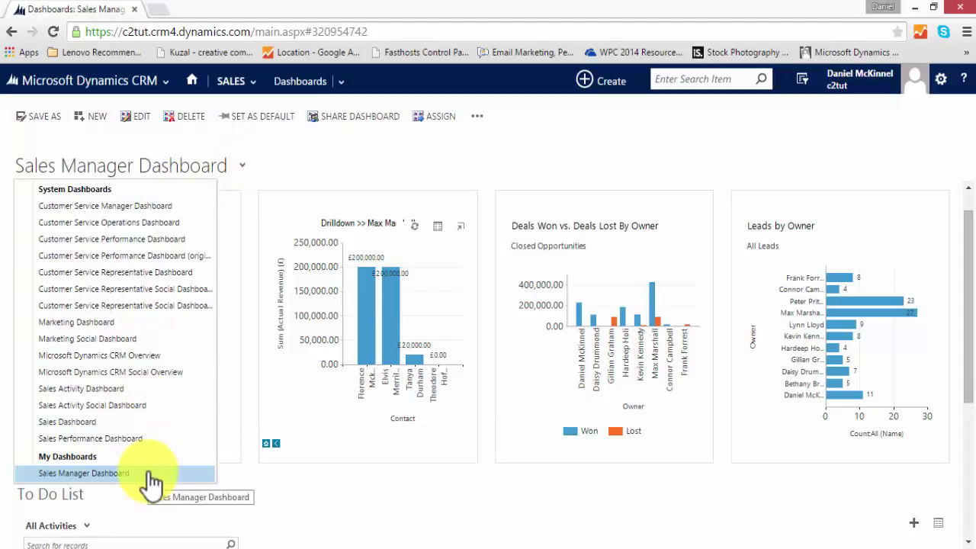
pyautogui.click(347, 116)
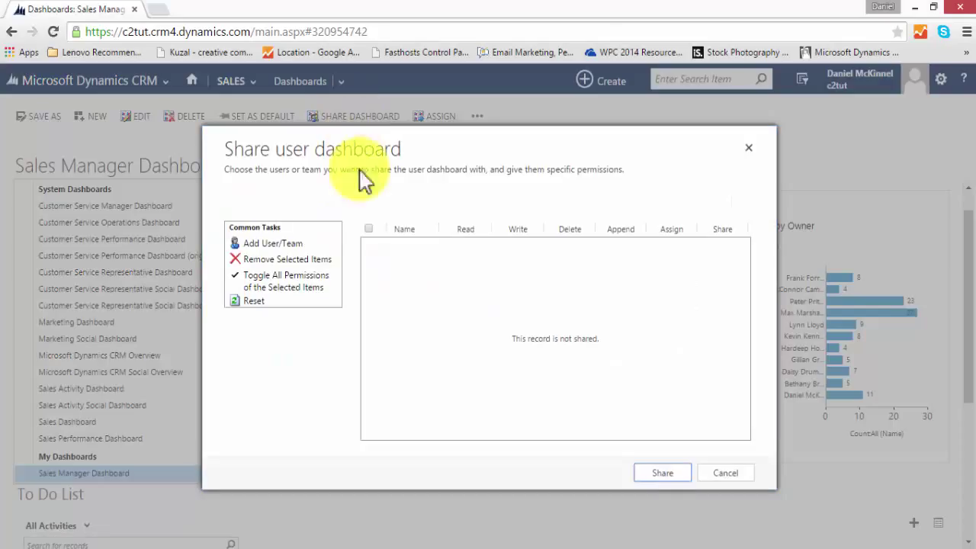
pyautogui.click(279, 244)
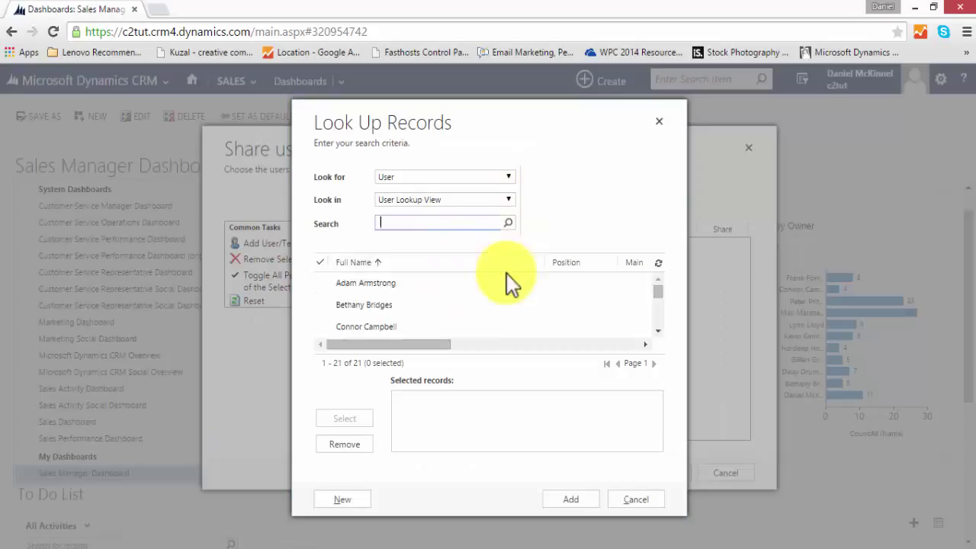
pyautogui.scroll(-4, 494, 303)
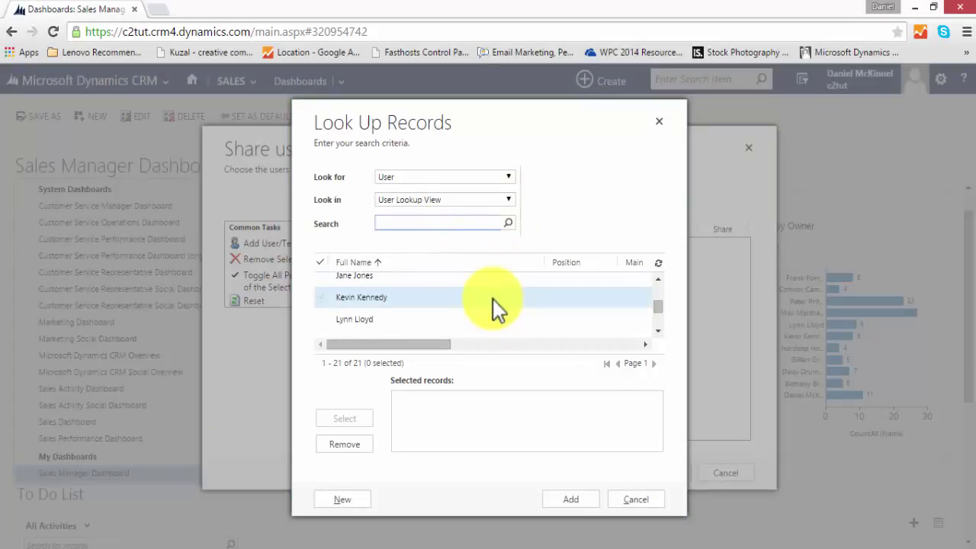
pyautogui.scroll(1, 494, 305)
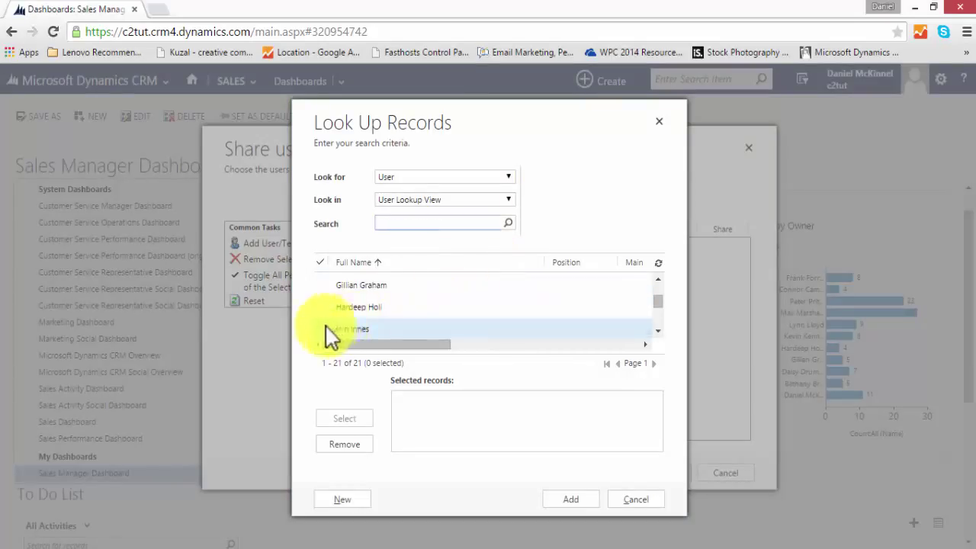
pyautogui.click(355, 329)
pyautogui.scroll(-4, 351, 335)
pyautogui.scroll(2, 359, 336)
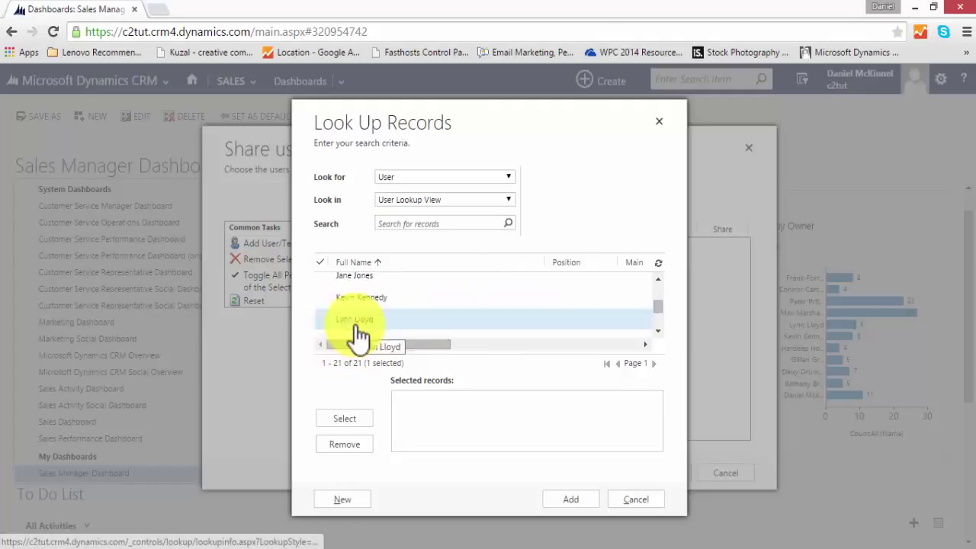
pyautogui.click(320, 330)
pyautogui.click(343, 418)
pyautogui.click(568, 499)
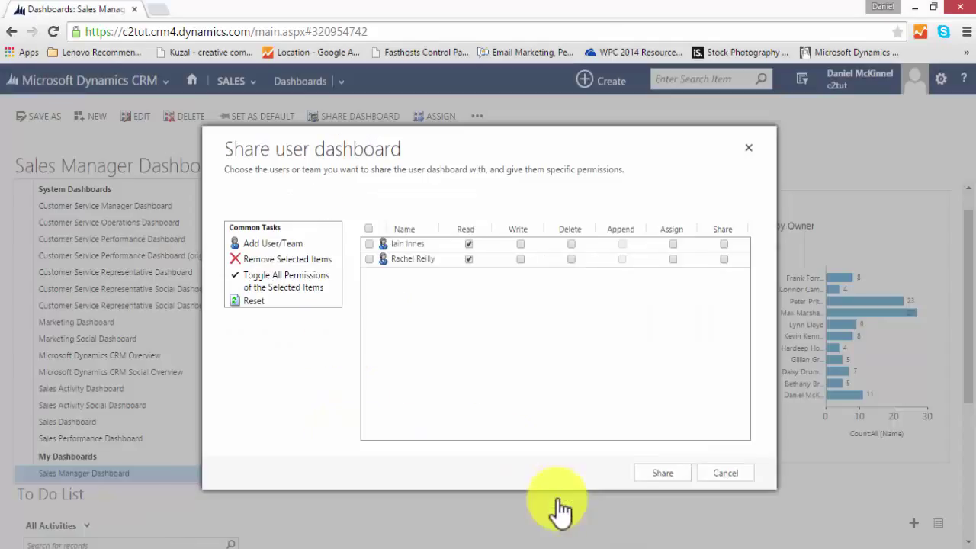
# Step: Share the dashboard with Read permission for both users and additional Share permission for the second user listed
pyautogui.click(469, 243)
pyautogui.click(469, 259)
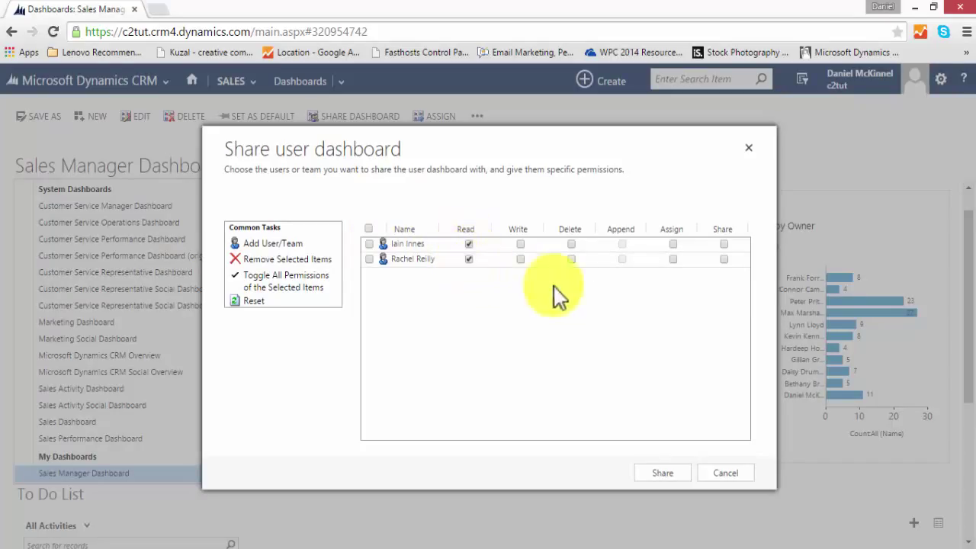
pyautogui.click(723, 259)
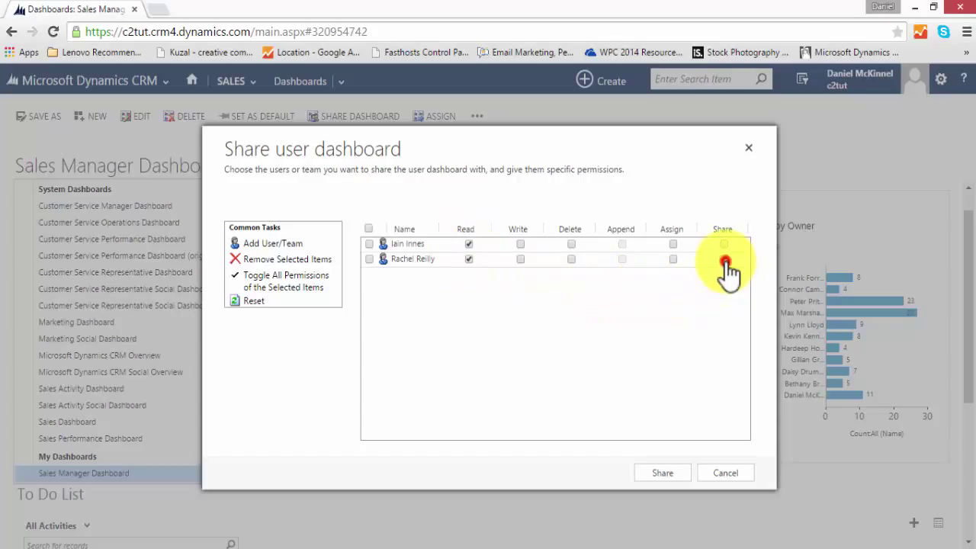
pyautogui.click(675, 474)
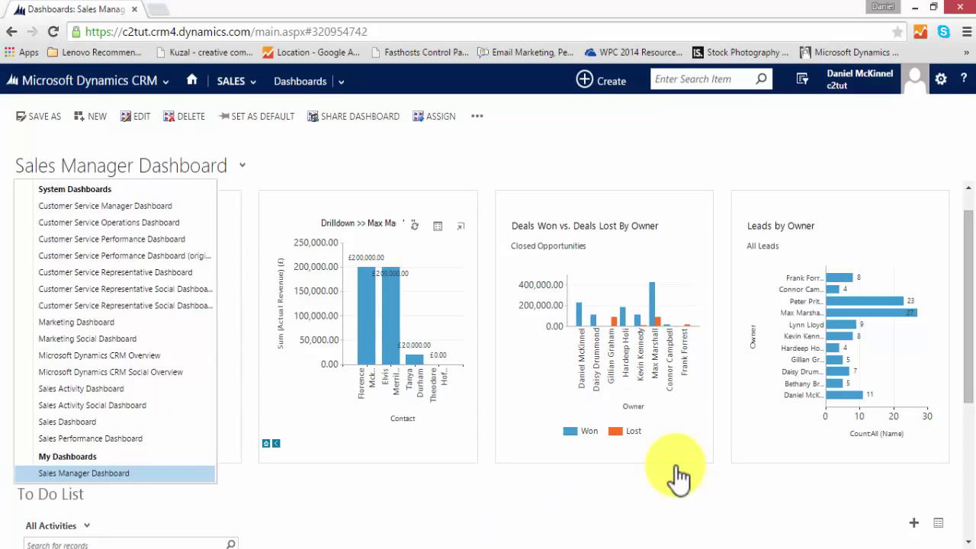
pyautogui.click(184, 168)
pyautogui.click(222, 168)
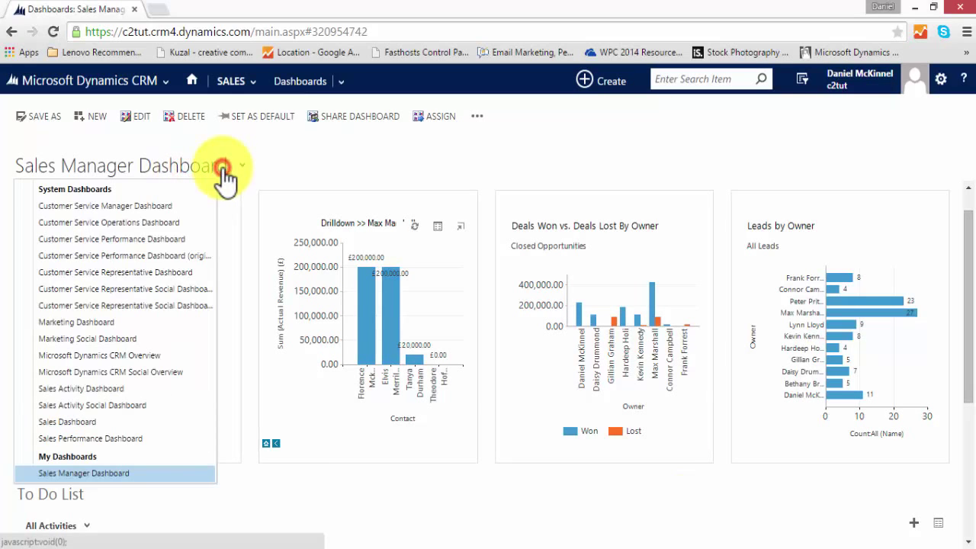